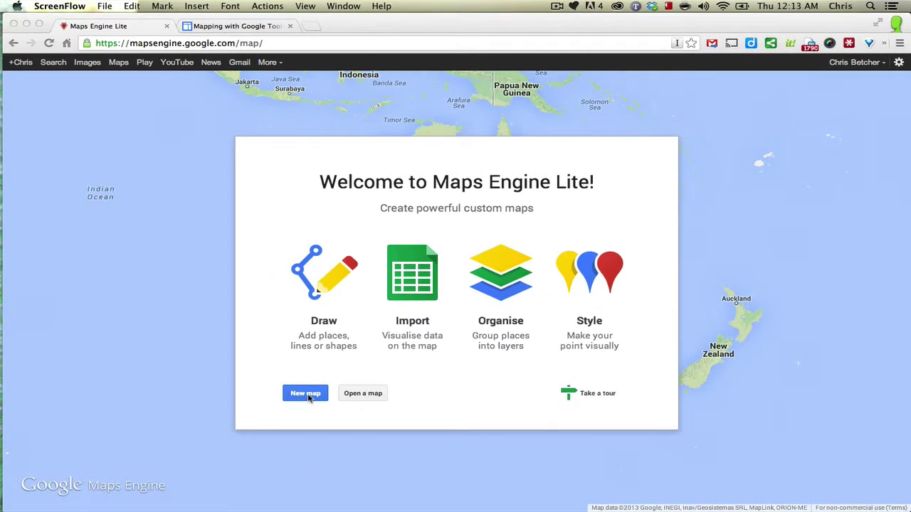
Bring the browser forward and start a new blank map from the welcome screen
left_click(308, 397)
left_click(305, 393)
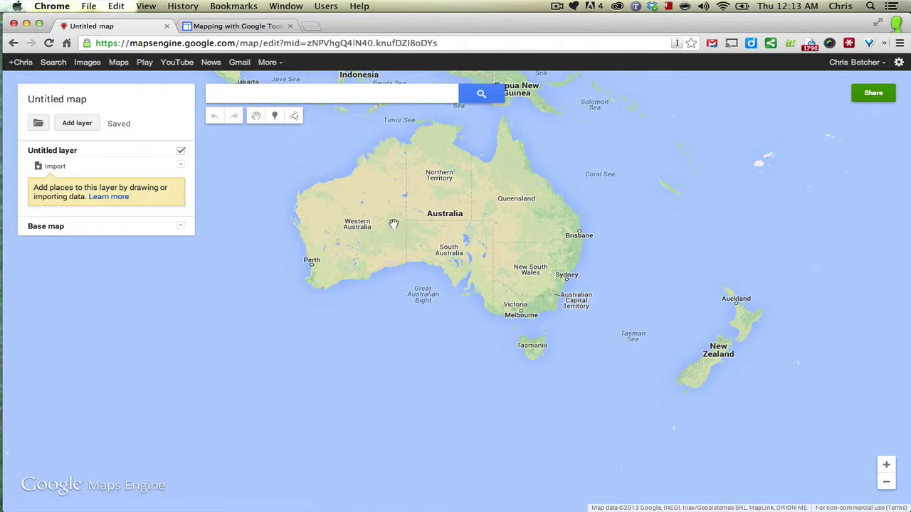
Pan and zoom in on the outback near Currawinya and Sturt National Parks
left_click_drag(393, 224, 407, 287)
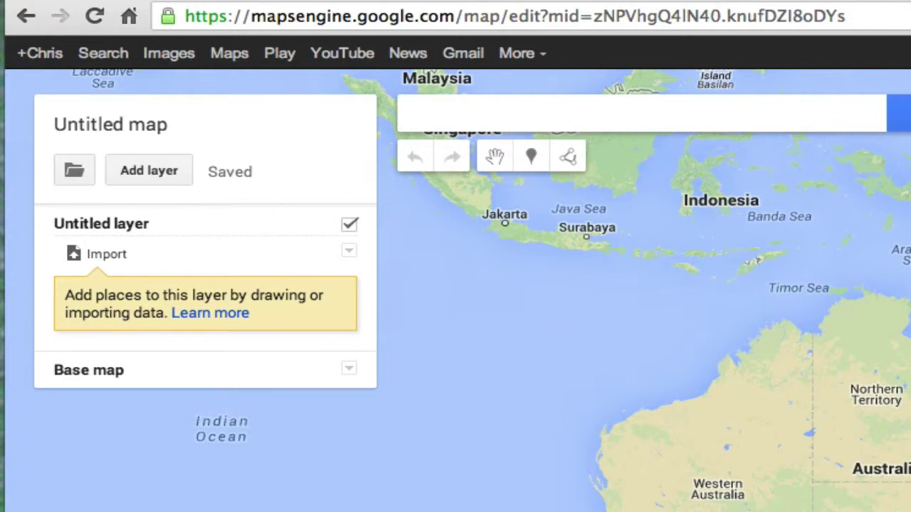
scroll(811, 398, "up", 8)
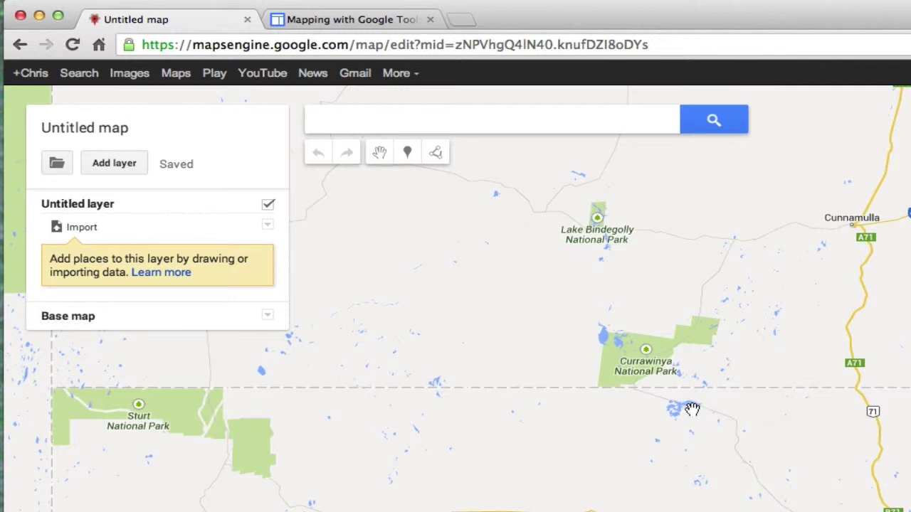
Drop a marker on the lake near Currawinya National Park and name it 'Lakes I want to visit'
left_click(407, 157)
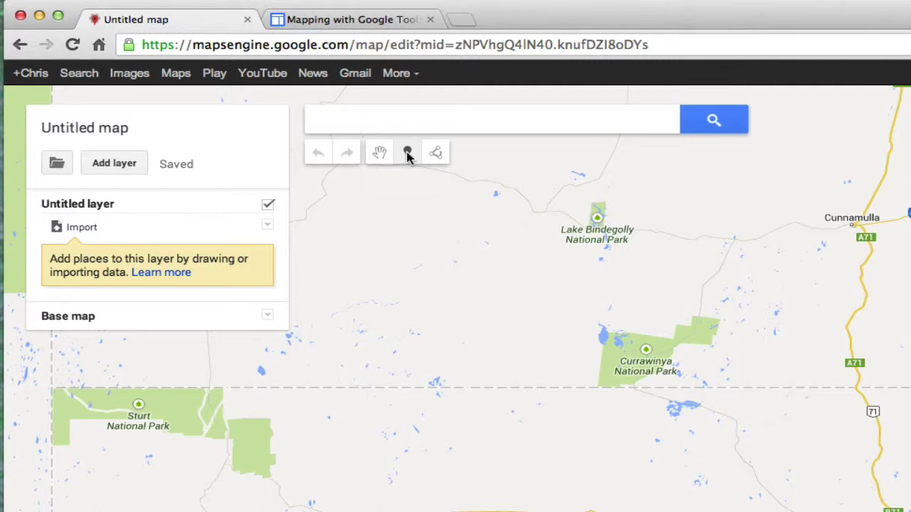
left_click(692, 402)
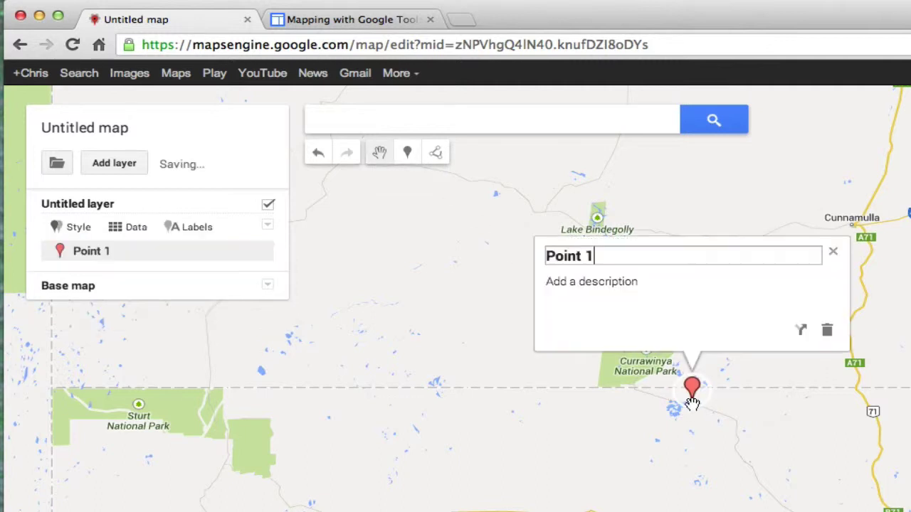
left_click_drag(608, 258, 529, 255)
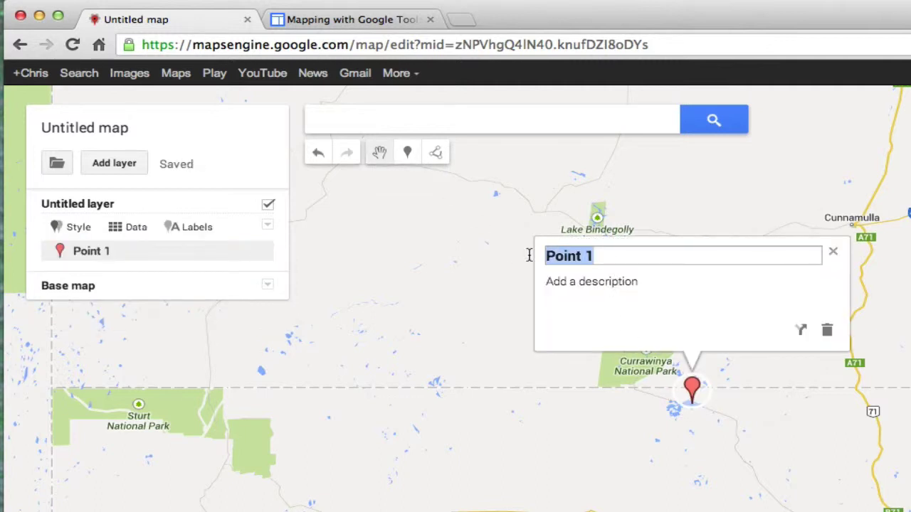
type("Lakes ")
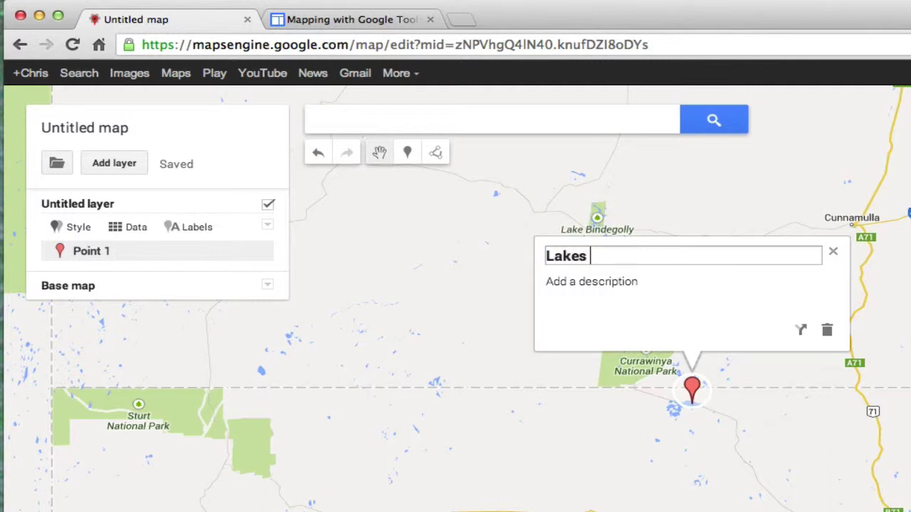
type("I wat to visit")
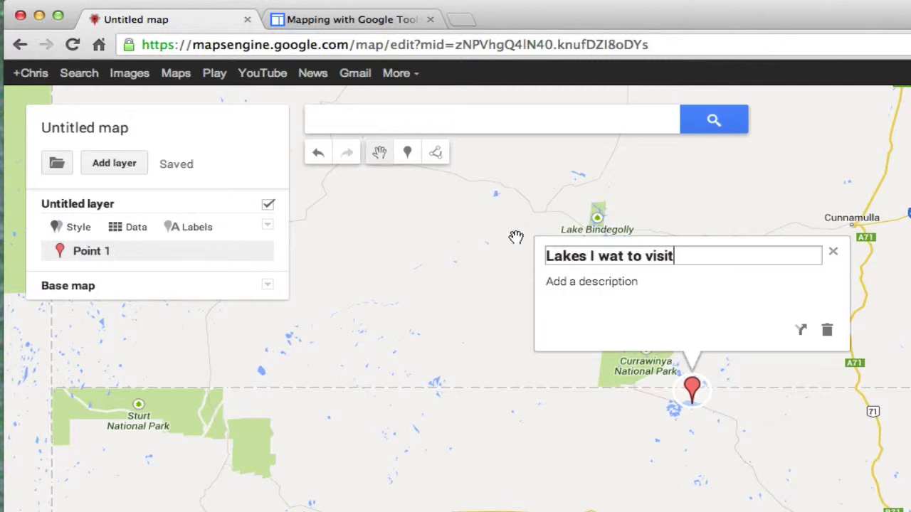
left_click(618, 259)
type("n")
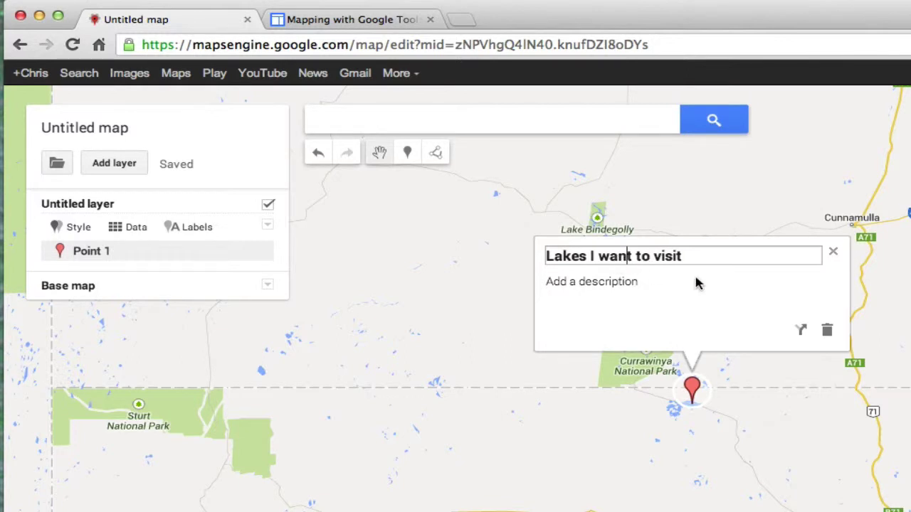
left_click(900, 296)
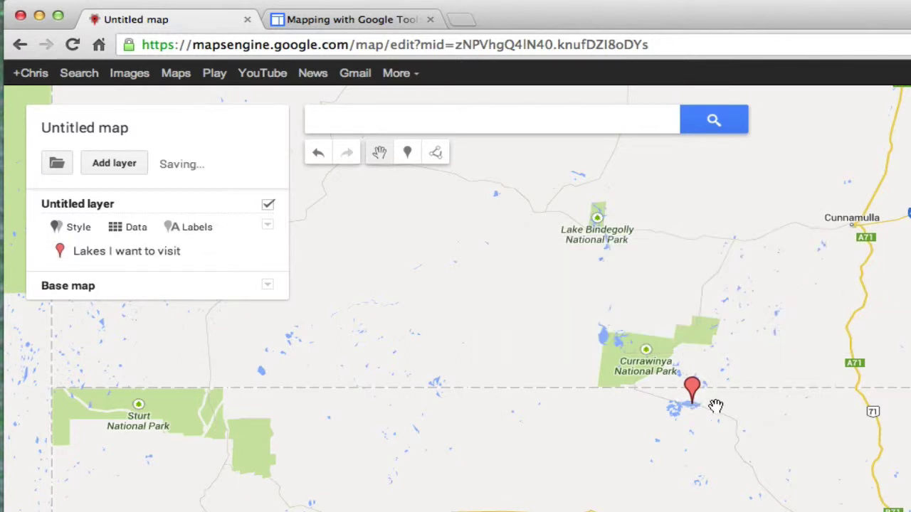
left_click(691, 393)
Start an empty description for the 'Lakes I want to visit' marker
left_click(606, 288)
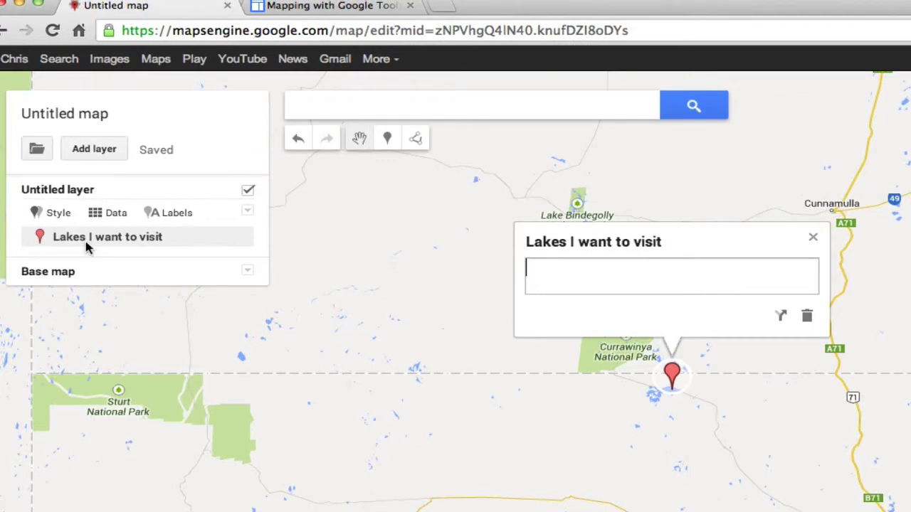
mouse_move(118, 236)
Try purple and orange colours and square and star shapes, then apply the green swimming icon
left_click(239, 238)
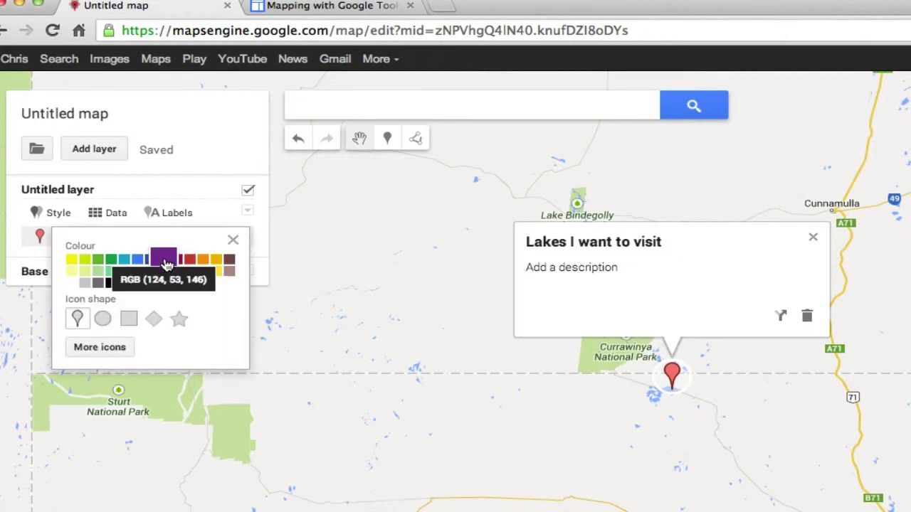
left_click(165, 262)
left_click(218, 264)
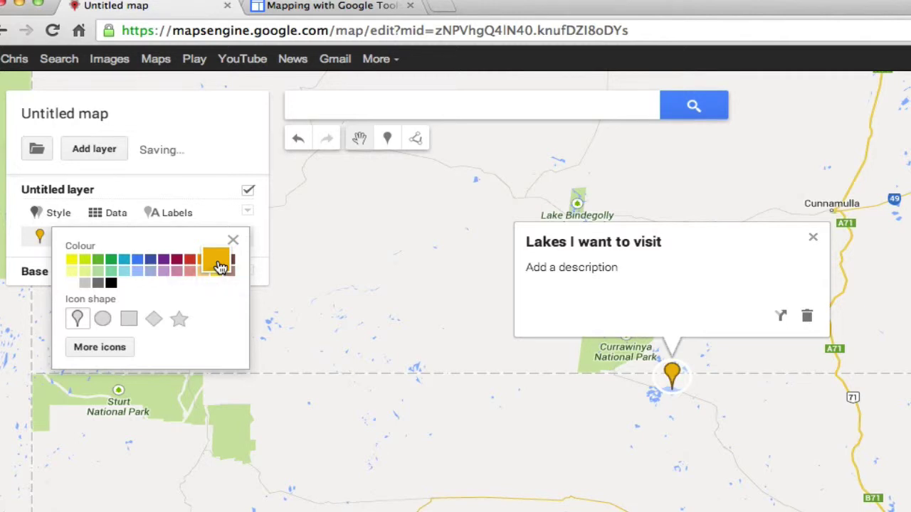
left_click(129, 320)
left_click(180, 320)
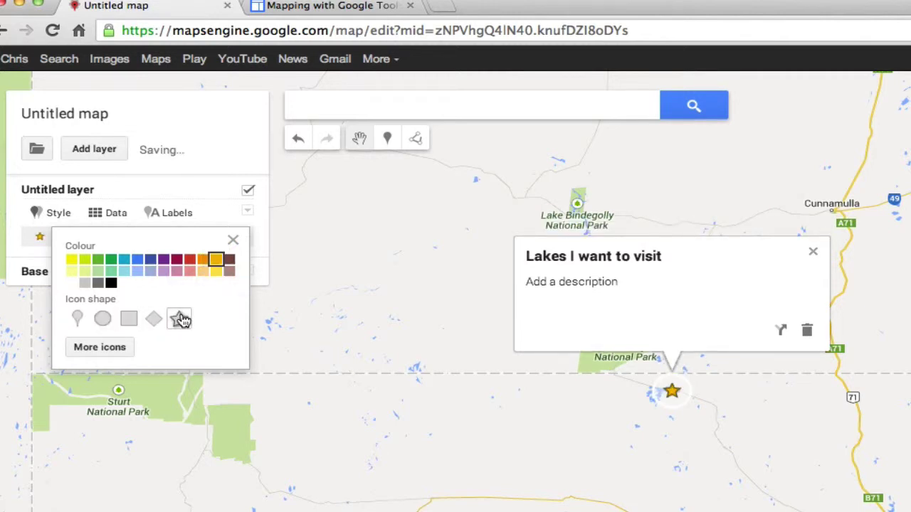
left_click(103, 349)
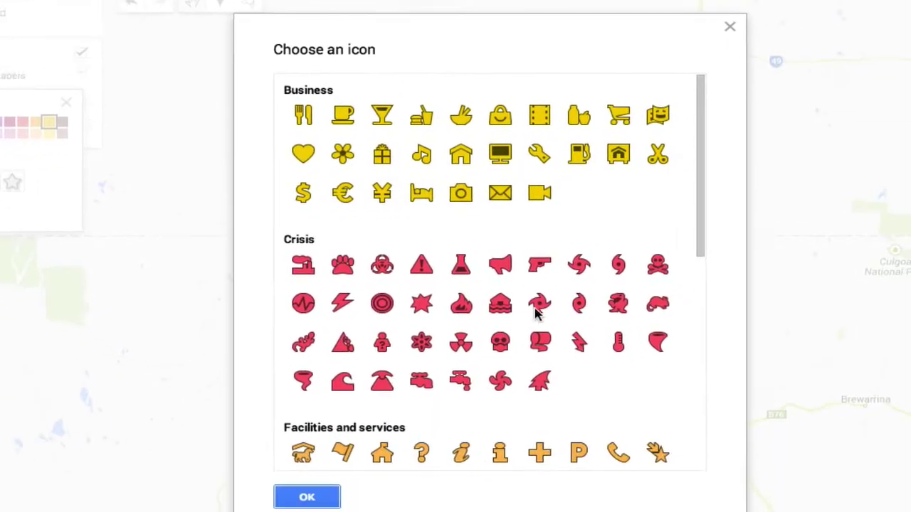
scroll(506, 271, "down", 6)
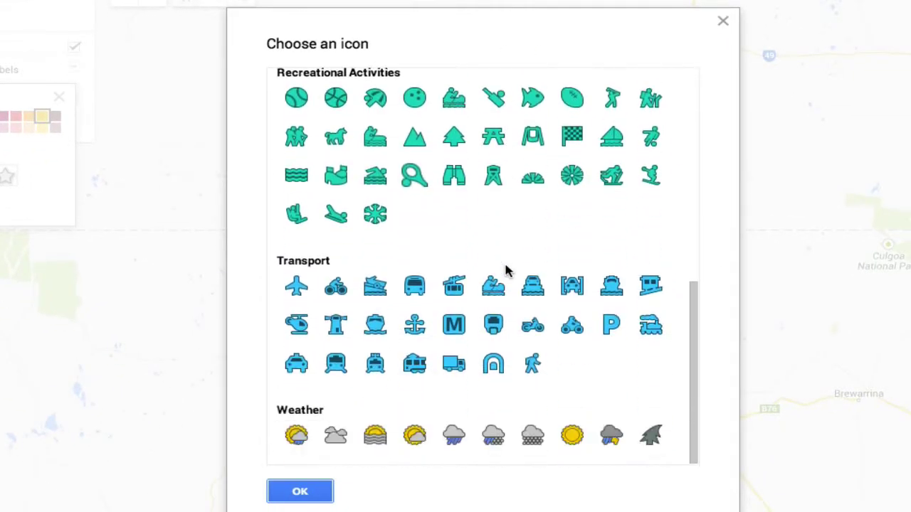
scroll(506, 272, "up", 2)
left_click(375, 208)
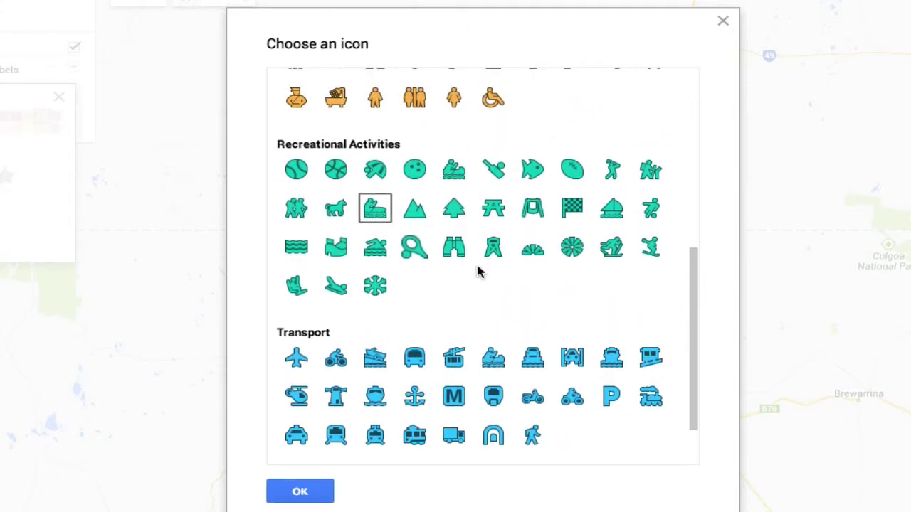
left_click(304, 489)
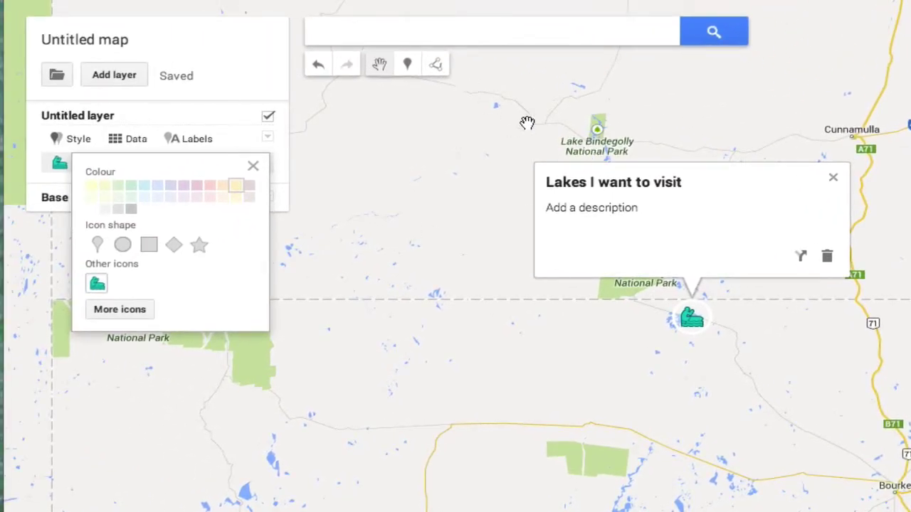
Draw a five-cornered area south-west of the lakes marker near the road to Bourke
left_click(436, 64)
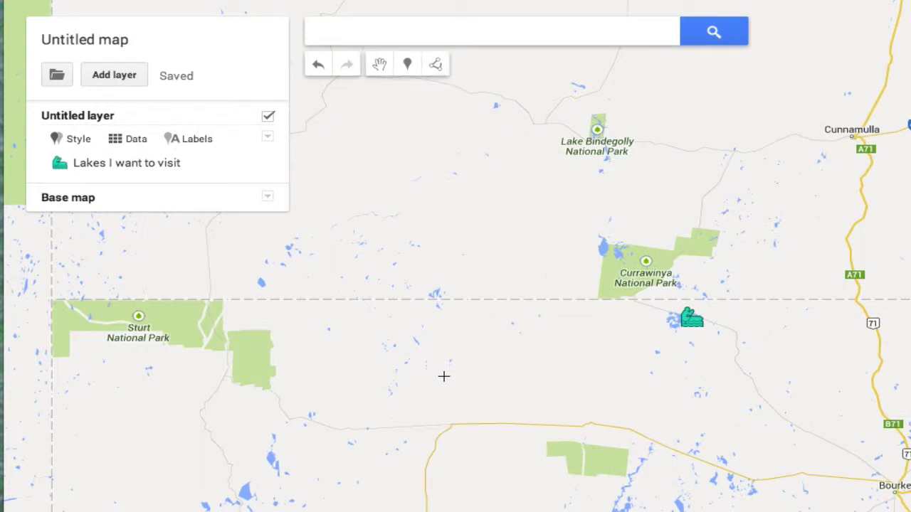
left_click(423, 407)
left_click(574, 392)
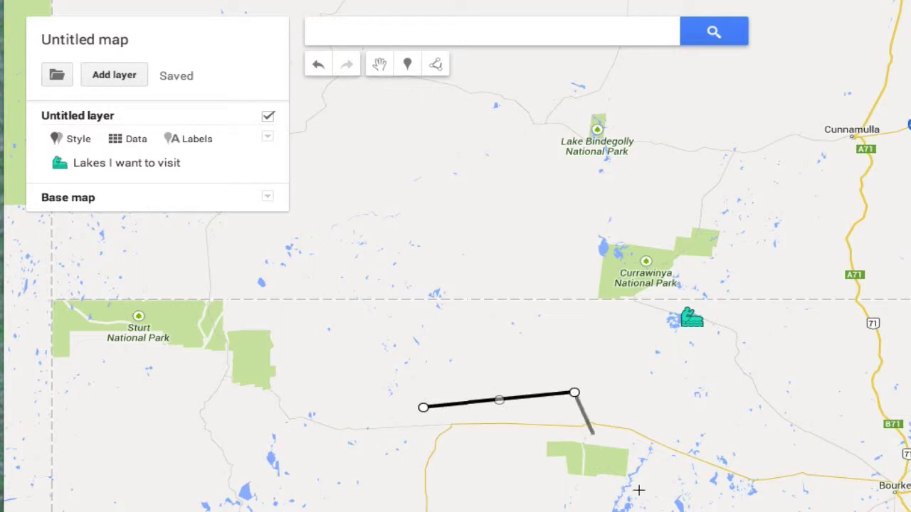
left_click(673, 471)
left_click(533, 490)
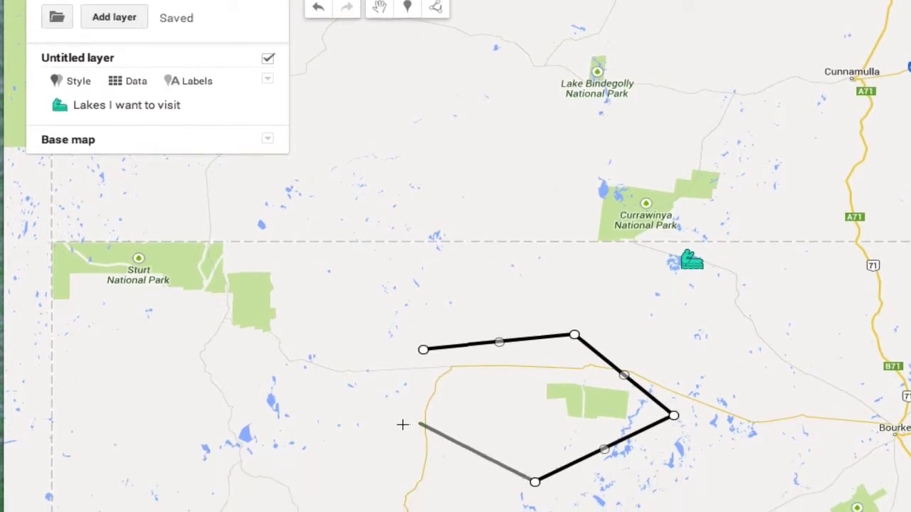
left_click(402, 425)
left_click(423, 350)
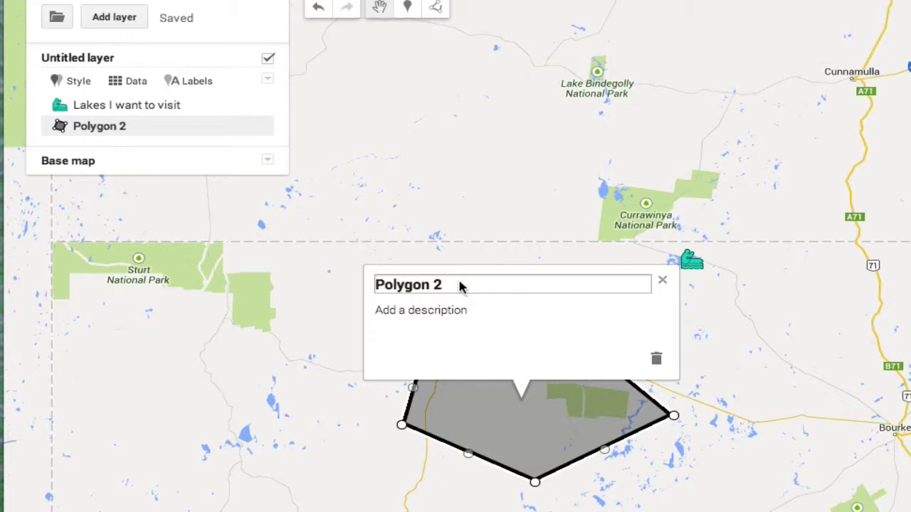
Rename the area from Polygon 2 to 'Special area'
left_click_drag(459, 286, 350, 279)
type("Sop")
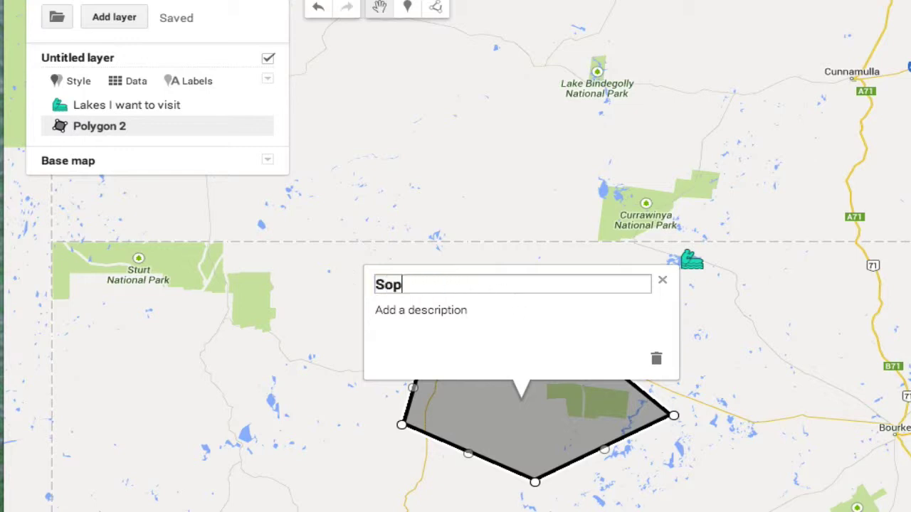
key("BackSpace")
key("BackSpace")
type("pecial area")
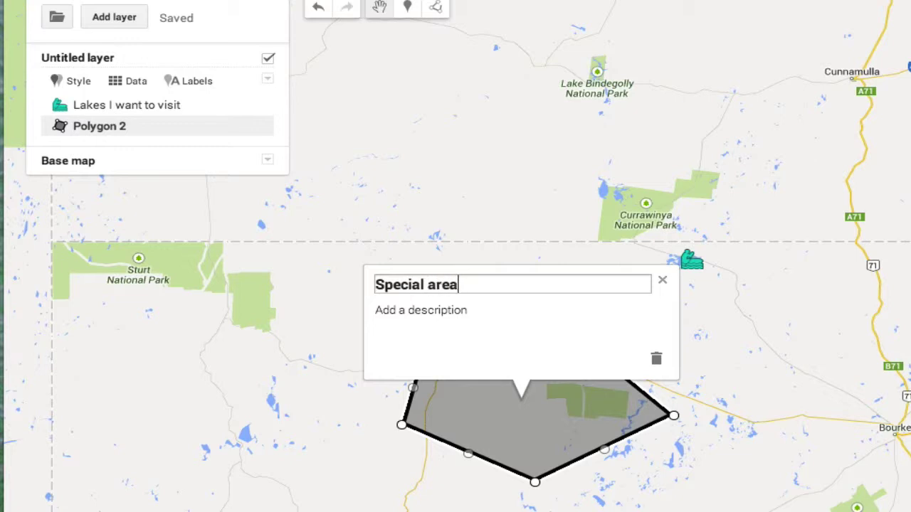
left_click(417, 315)
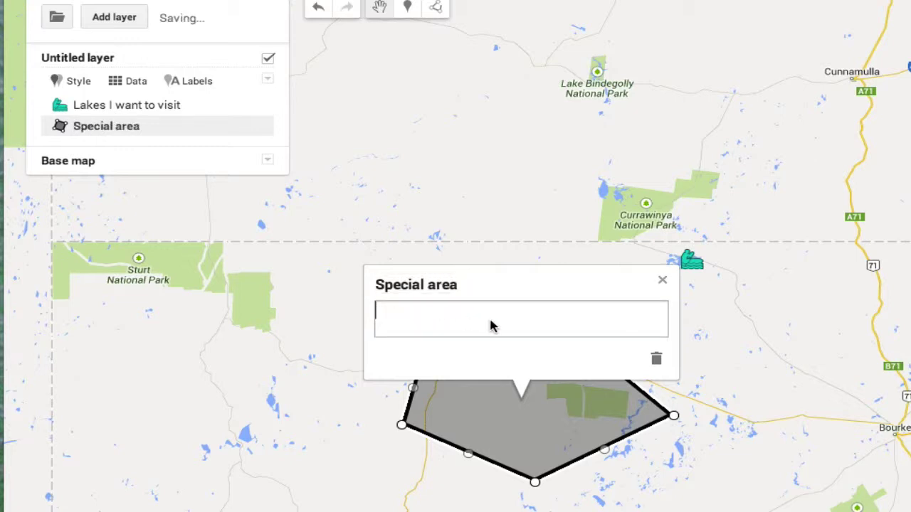
left_click(316, 204)
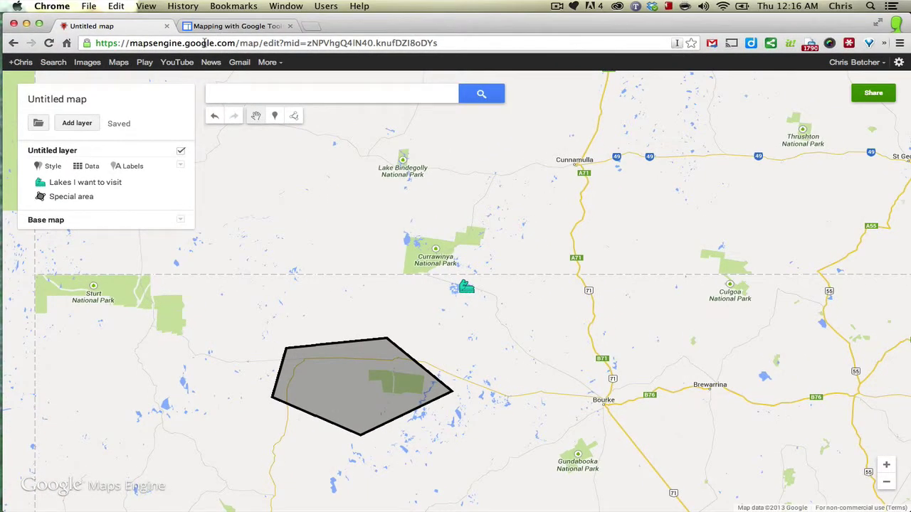
Switch to the Mapping with Google Tools page showing its Mapping Datasets list
left_click(241, 28)
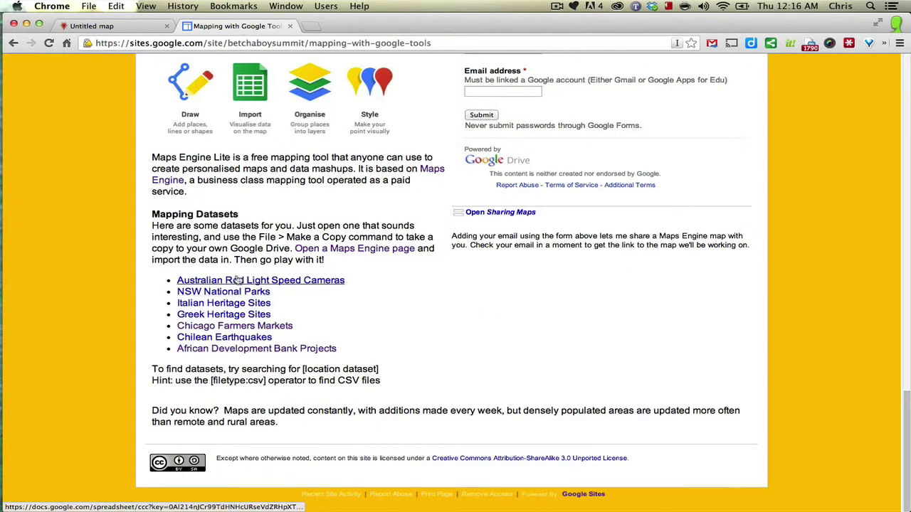
left_click(239, 351)
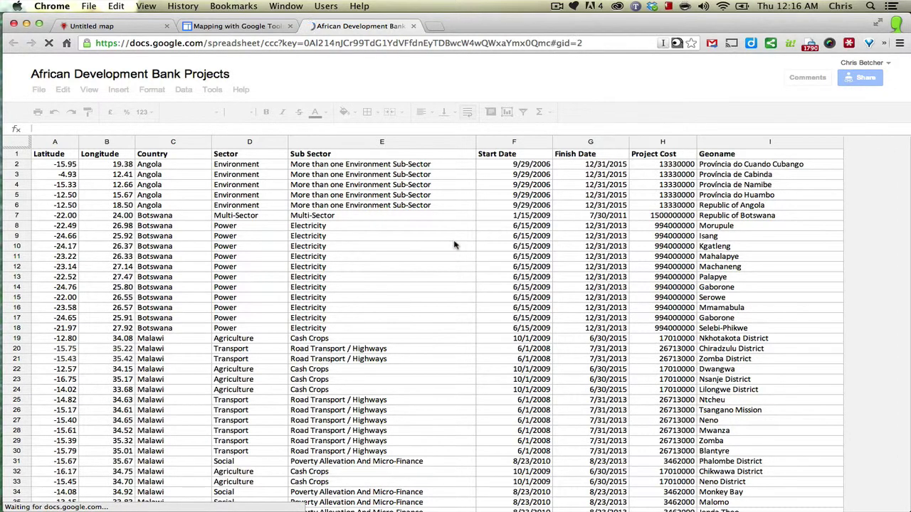
scroll(454, 246, "down", 2)
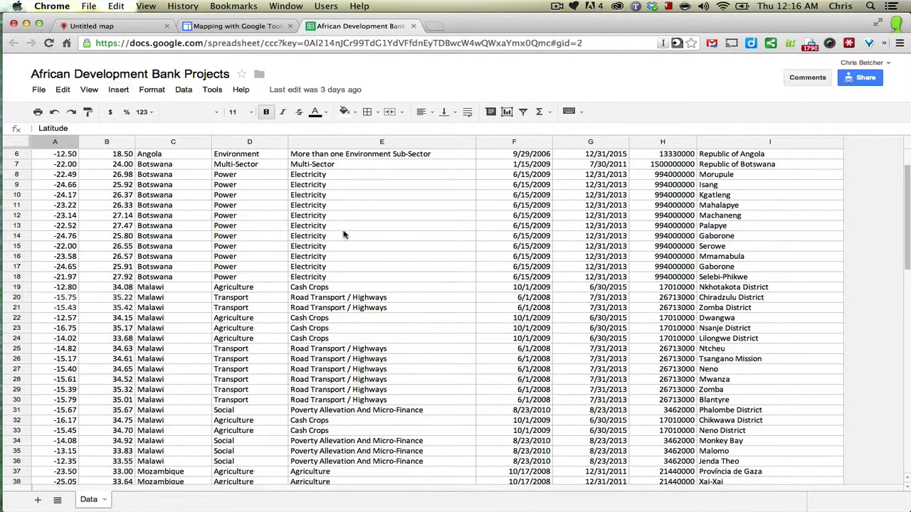
scroll(344, 234, "down", 1)
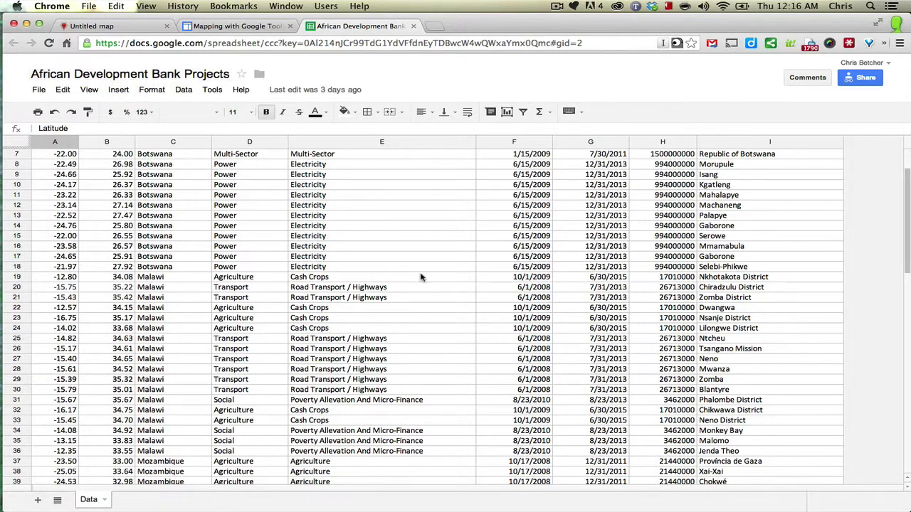
scroll(421, 277, "up", 3)
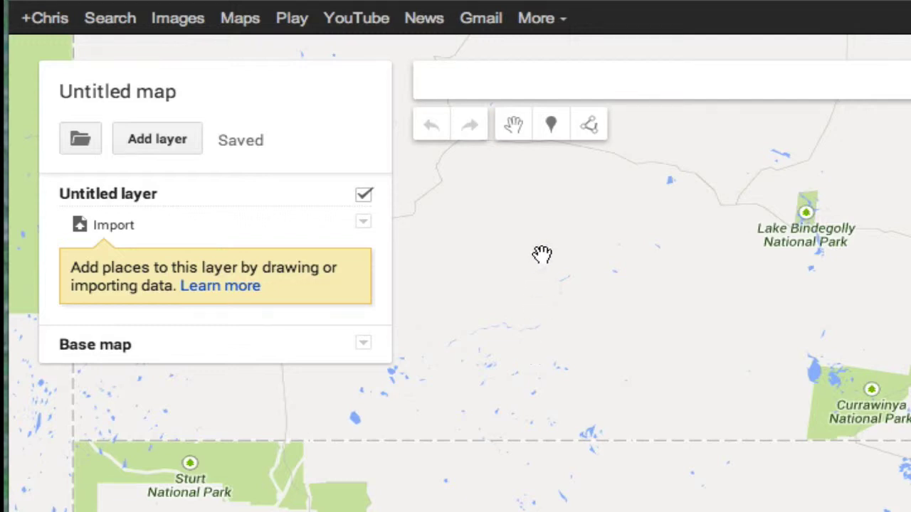
Retitle the map 'African Development Projects' and save it
left_click(123, 101)
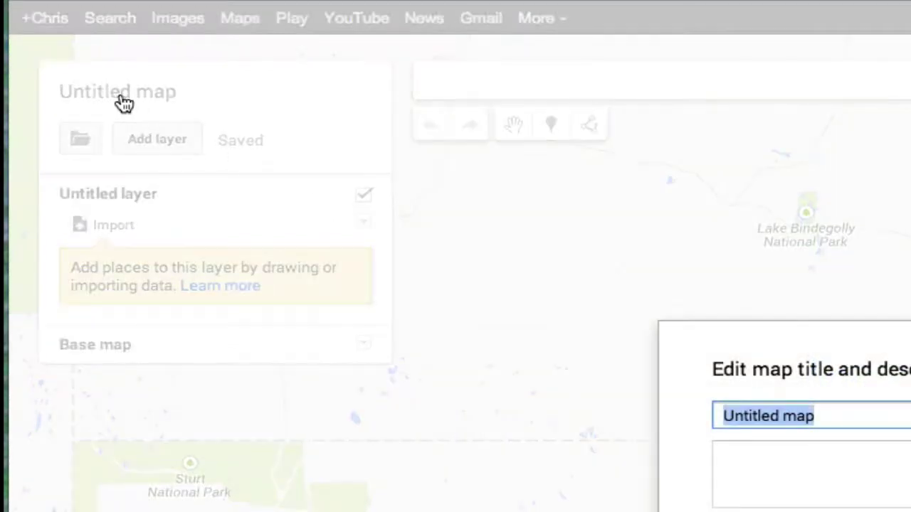
type("African Develop")
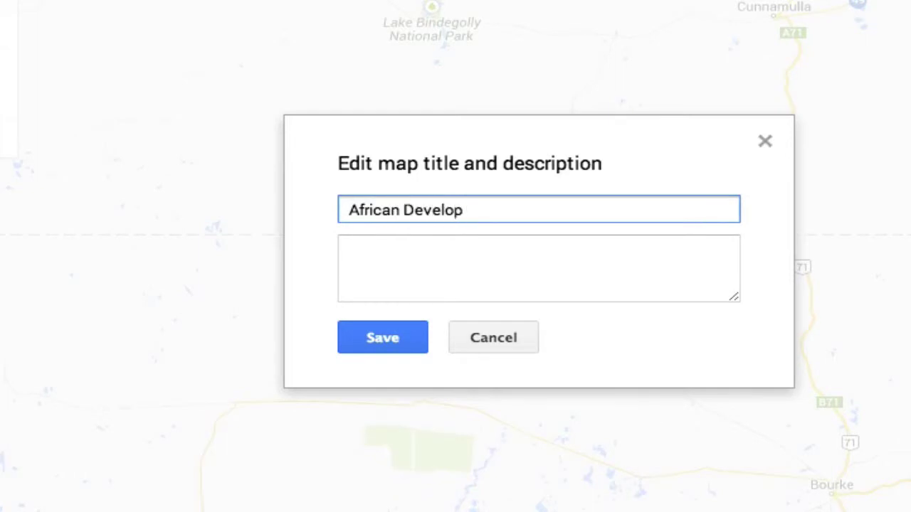
type("ment Projects")
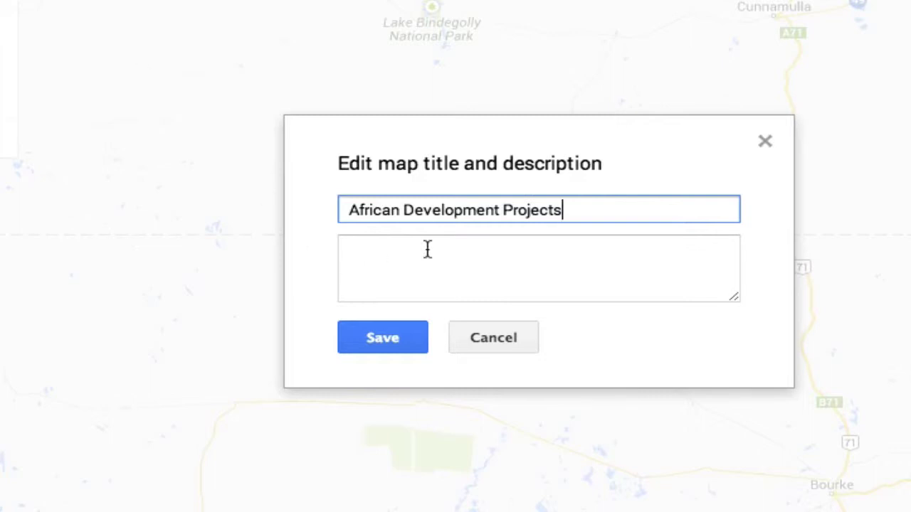
left_click(384, 341)
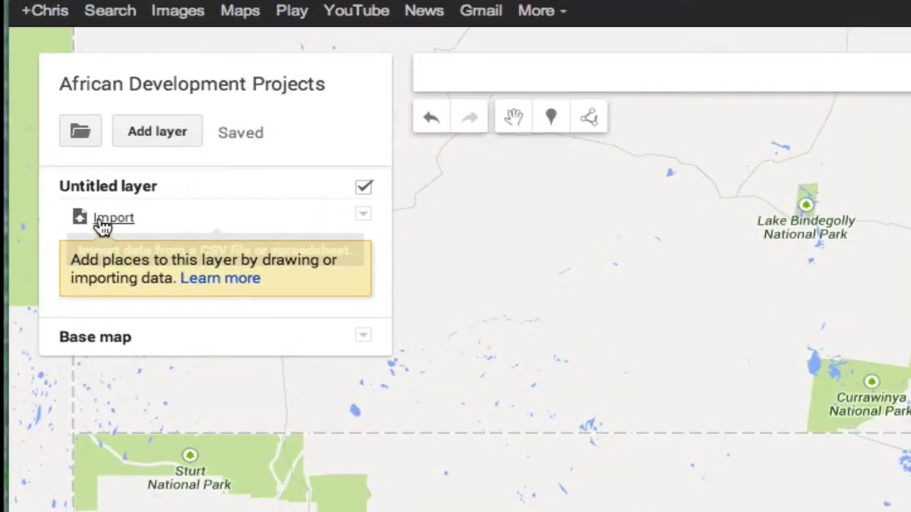
Import the African Development Bank Projects spreadsheet from My Drive into the layer
left_click(105, 222)
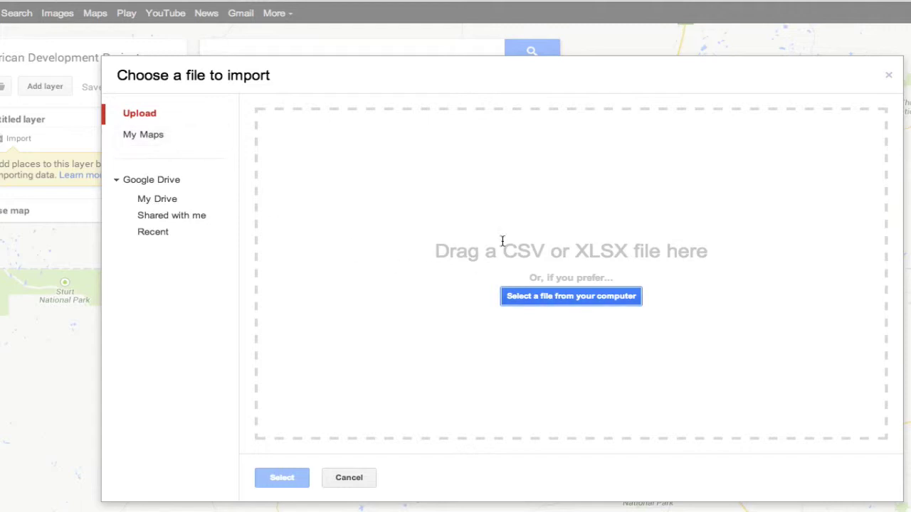
left_click(157, 182)
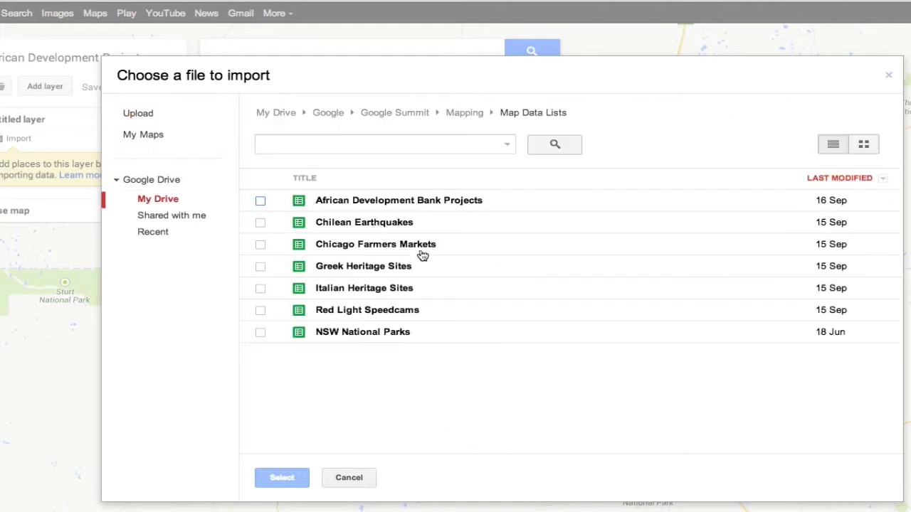
left_click(354, 202)
left_click(281, 478)
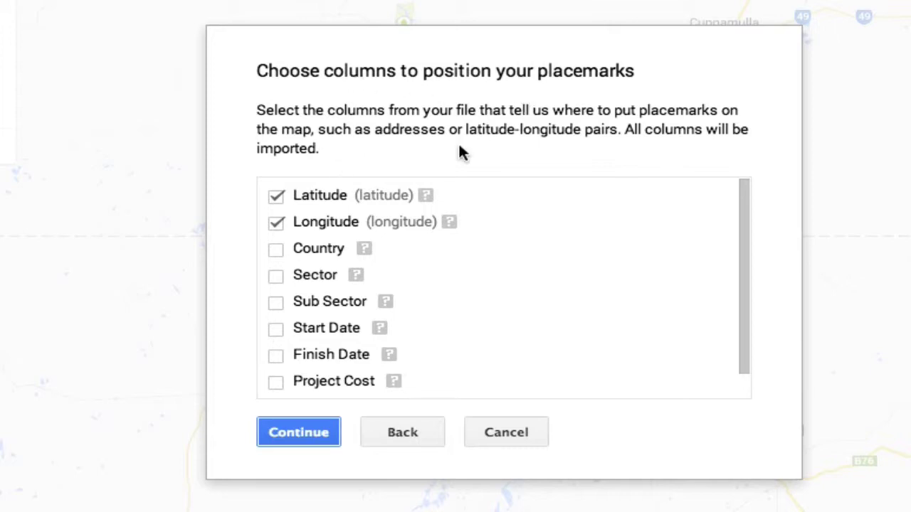
Position markers by Latitude and Longitude, title them by Sector, and finish the import
left_click(300, 427)
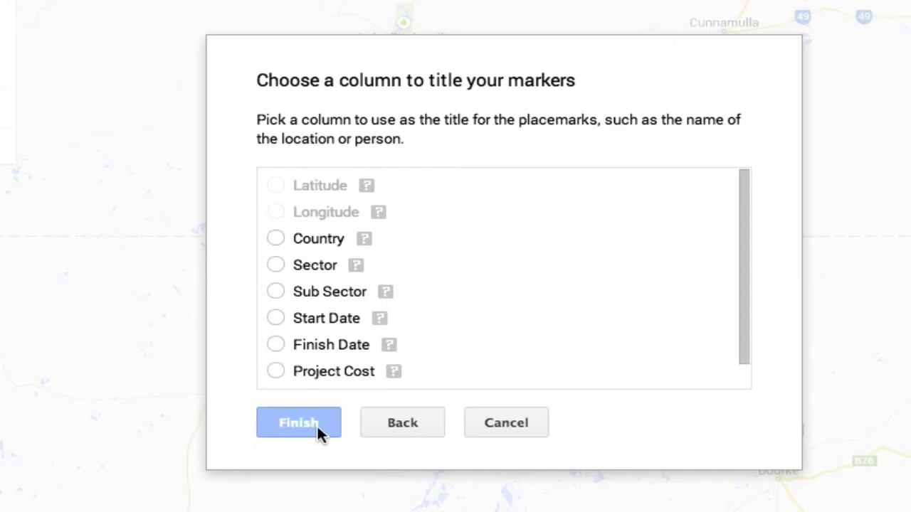
scroll(391, 301, "down", 1)
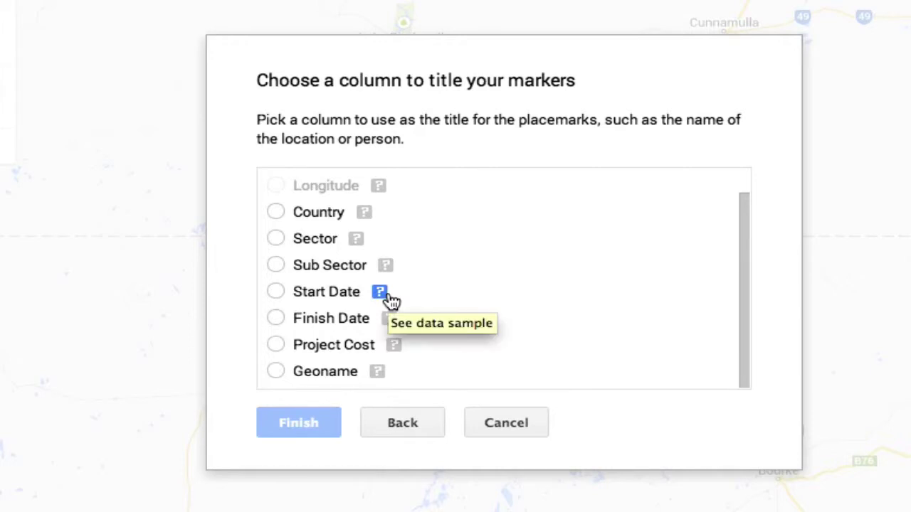
scroll(390, 301, "up", 1)
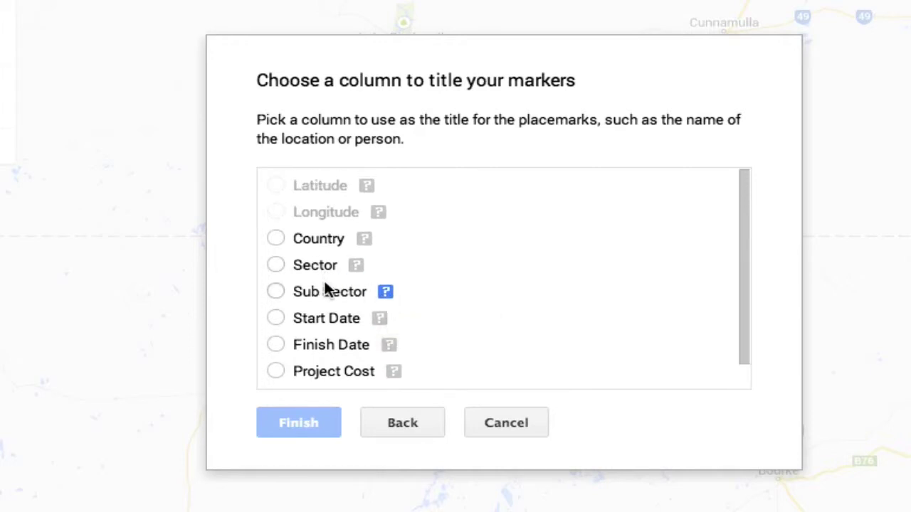
left_click(276, 264)
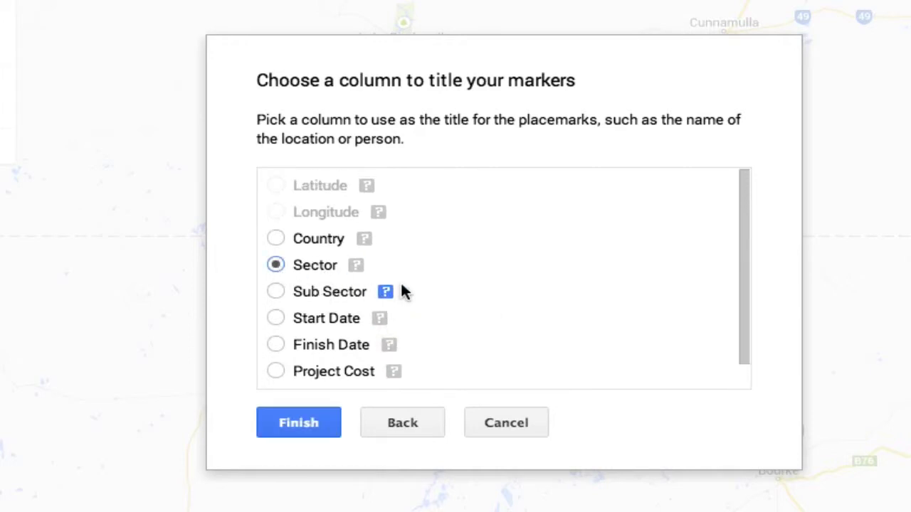
left_click(298, 423)
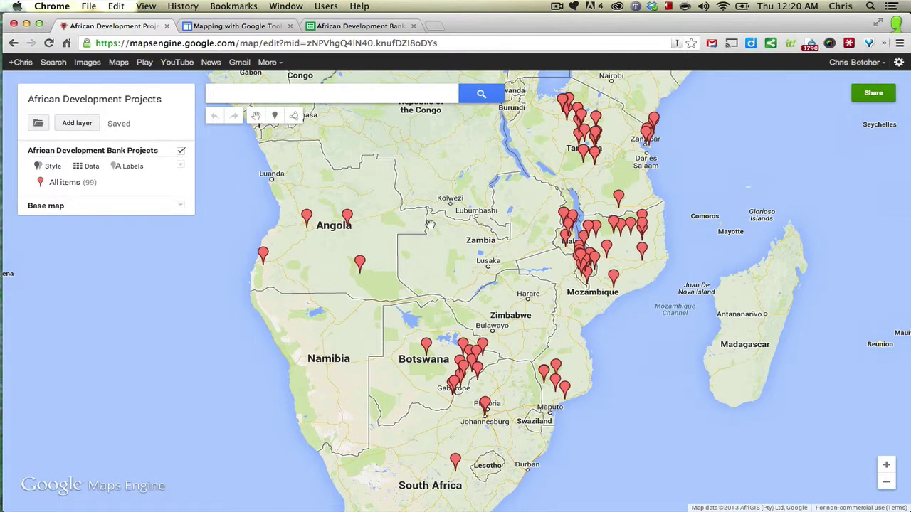
Nudge the map view, then bring up the African Development Bank Projects spreadsheet
left_click_drag(510, 214, 493, 223)
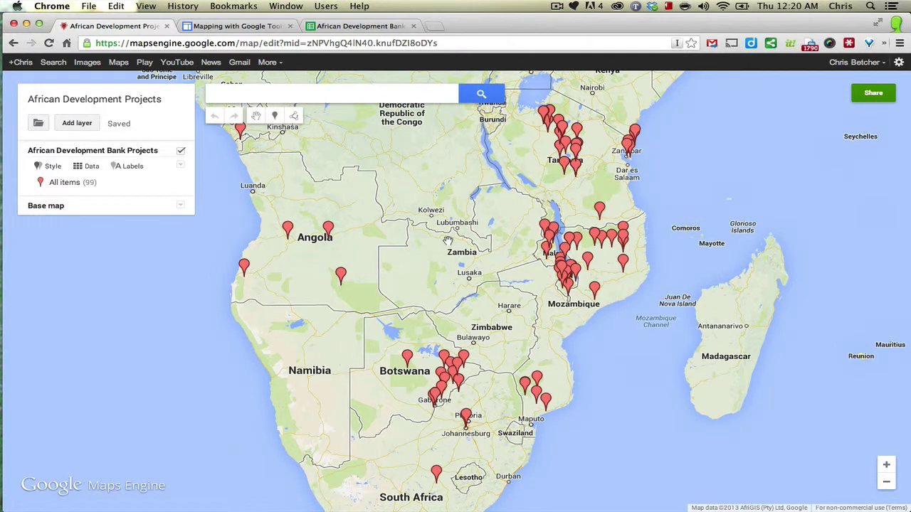
left_click(372, 27)
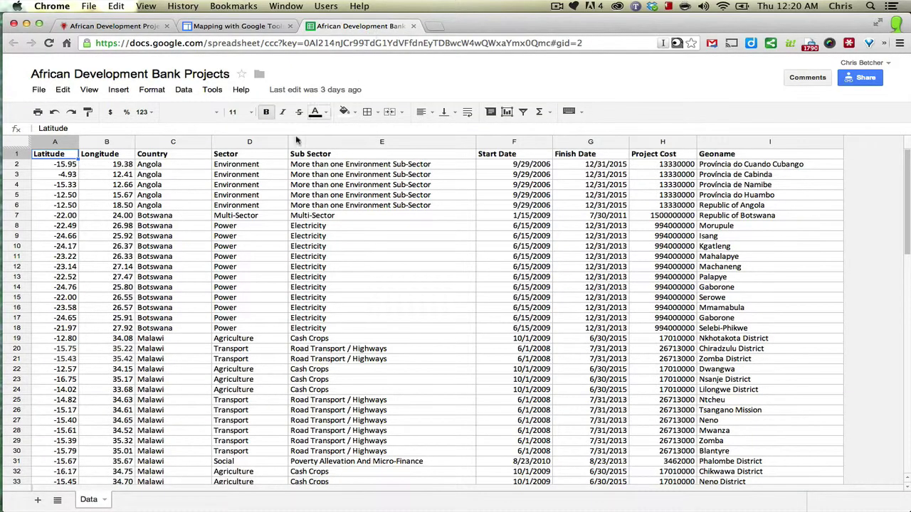
Return from the spreadsheet to the African Development Projects map with Ctrl+Tab
key("ctrl+Tab")
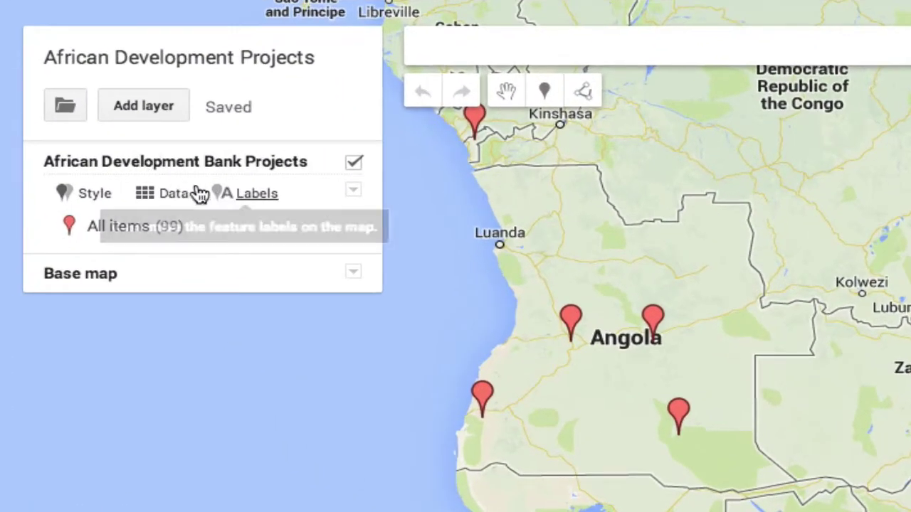
Label each project marker with its Start Date, such as 6/1/2008, after briefly trying Sector
left_click(249, 198)
left_click(263, 232)
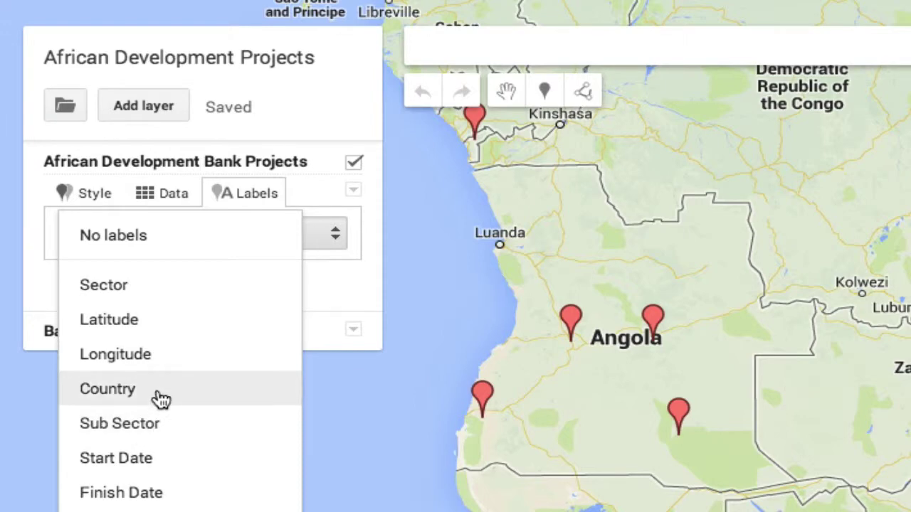
left_click(164, 287)
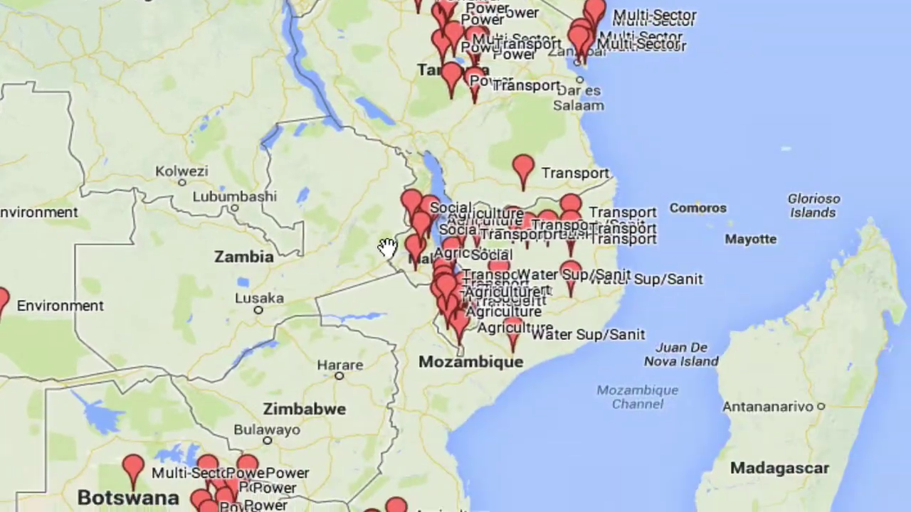
left_click(417, 248)
scroll(542, 276, "up", 2)
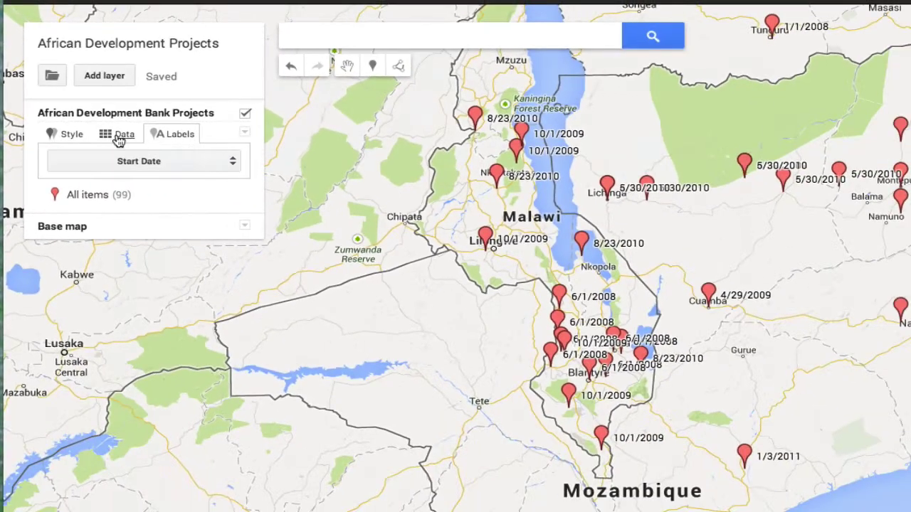
left_click(181, 193)
scroll(374, 203, "down", 8)
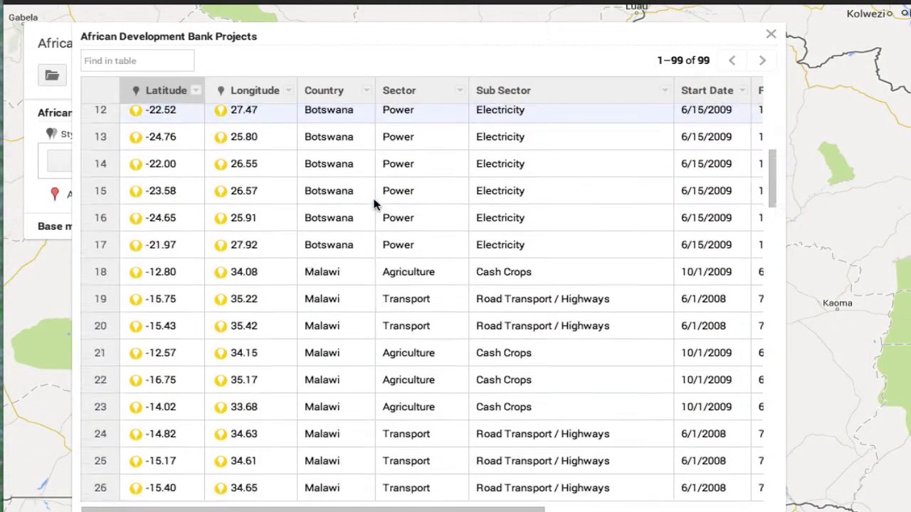
scroll(374, 203, "down", 6)
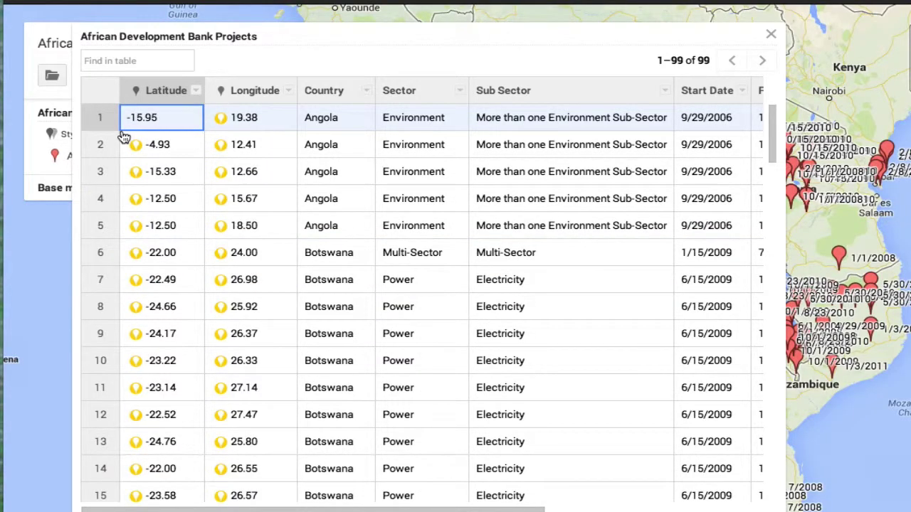
left_click(125, 60)
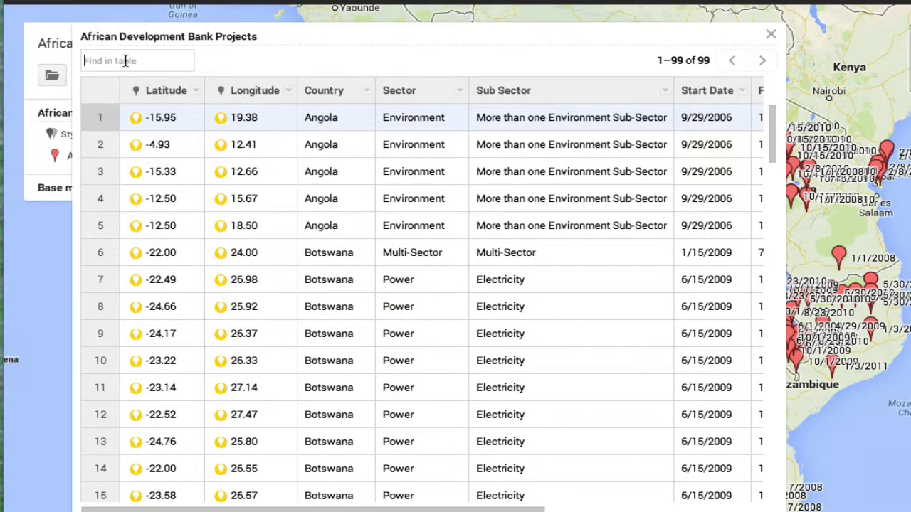
type("power")
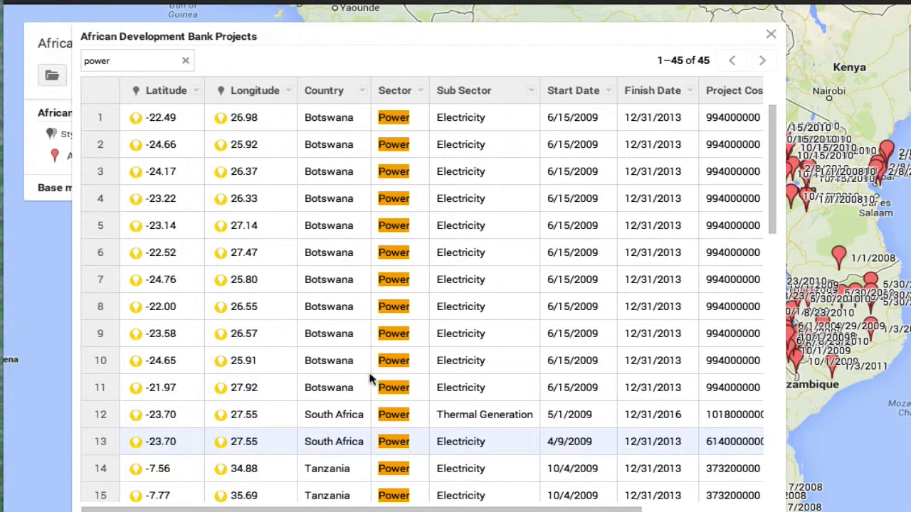
left_click(131, 61)
key("BackSpace")
key("BackSpace")
key("BackSpace")
key("BackSpace")
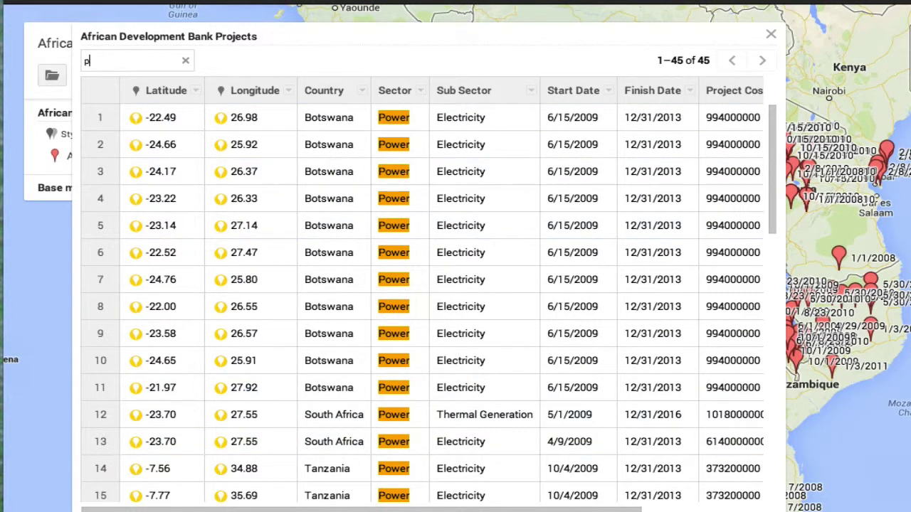
key("BackSpace")
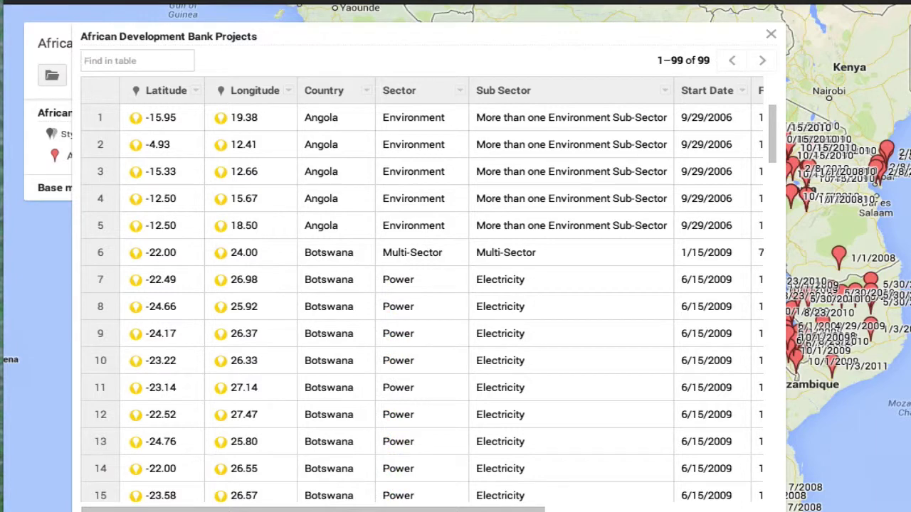
type("bots")
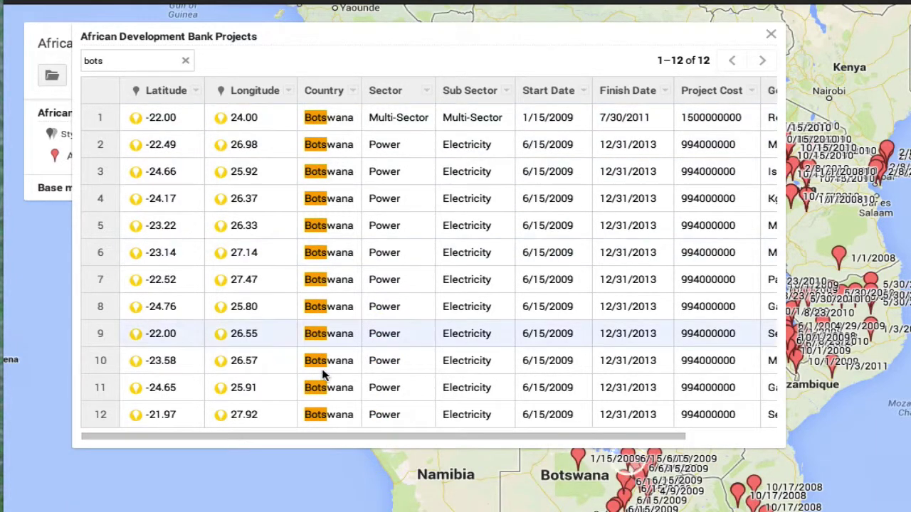
left_click(187, 60)
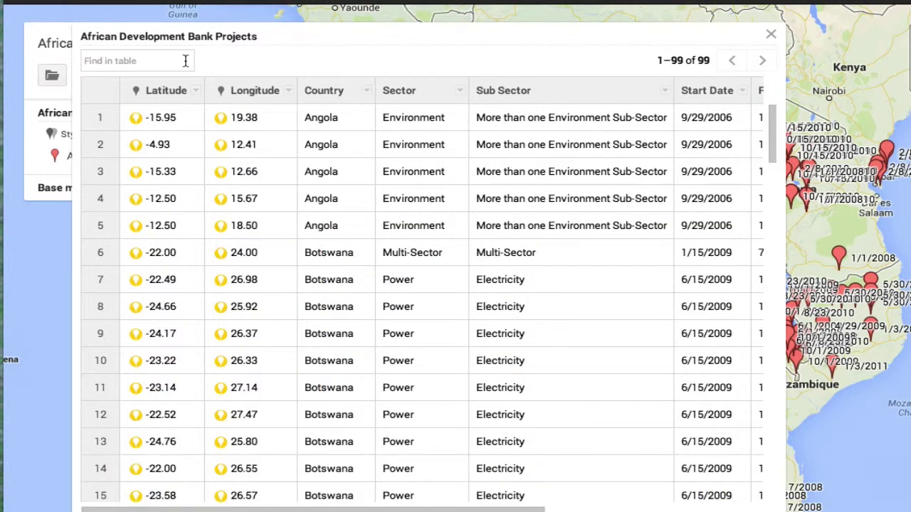
left_click(772, 35)
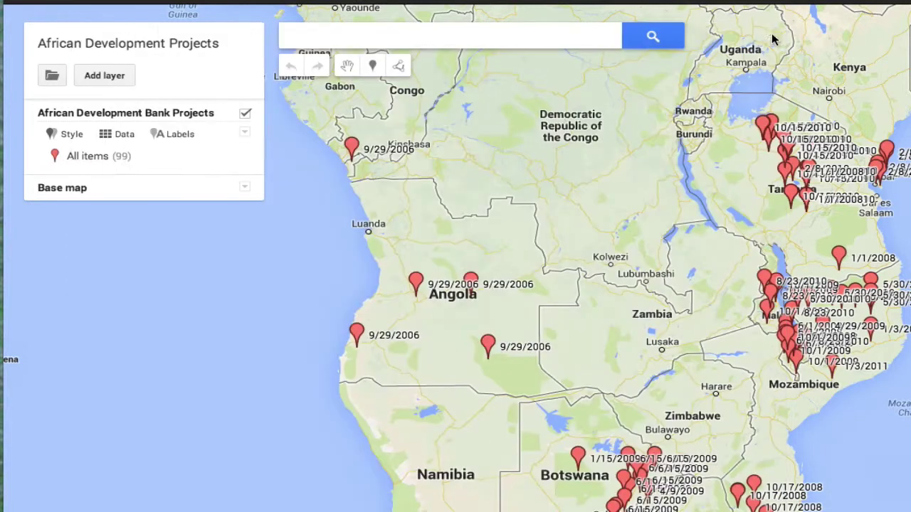
Style all 99 markers as uniform teal pins, after briefly trying a star shape
left_click(71, 136)
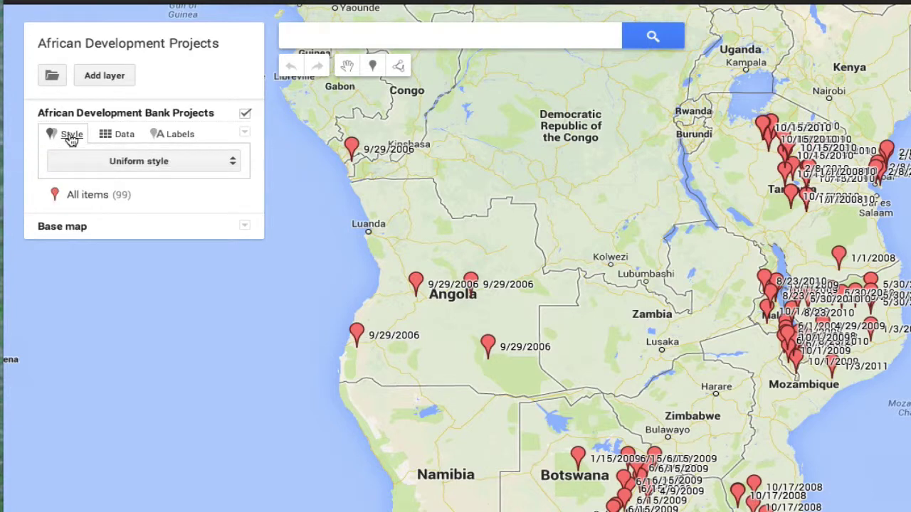
left_click(183, 161)
left_click(183, 161)
mouse_move(98, 194)
left_click(237, 196)
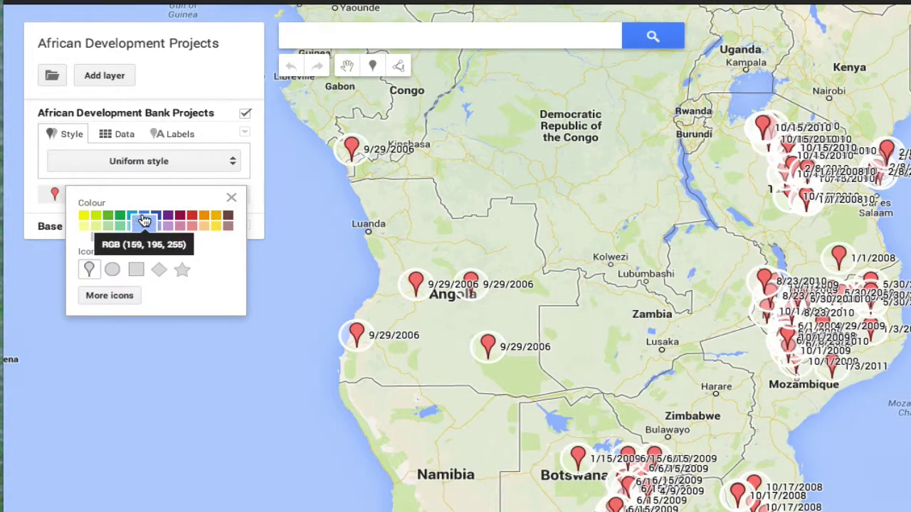
left_click(124, 218)
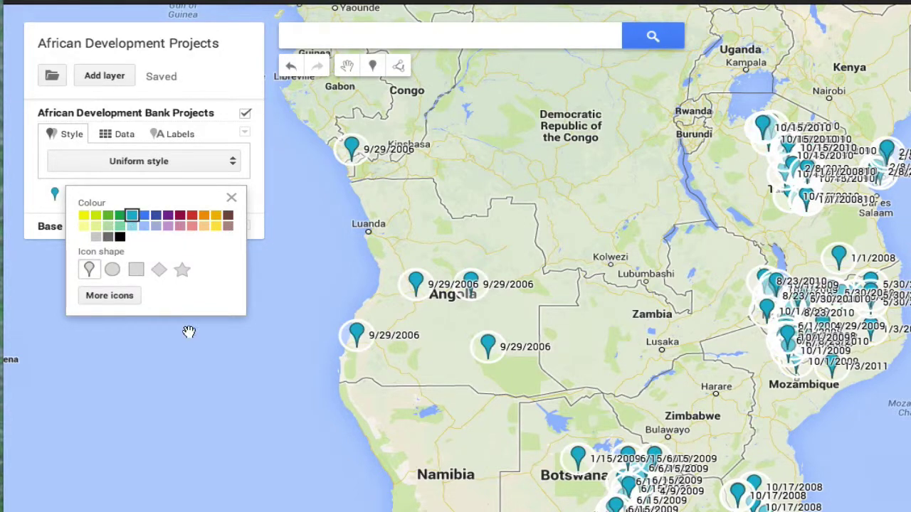
left_click(182, 269)
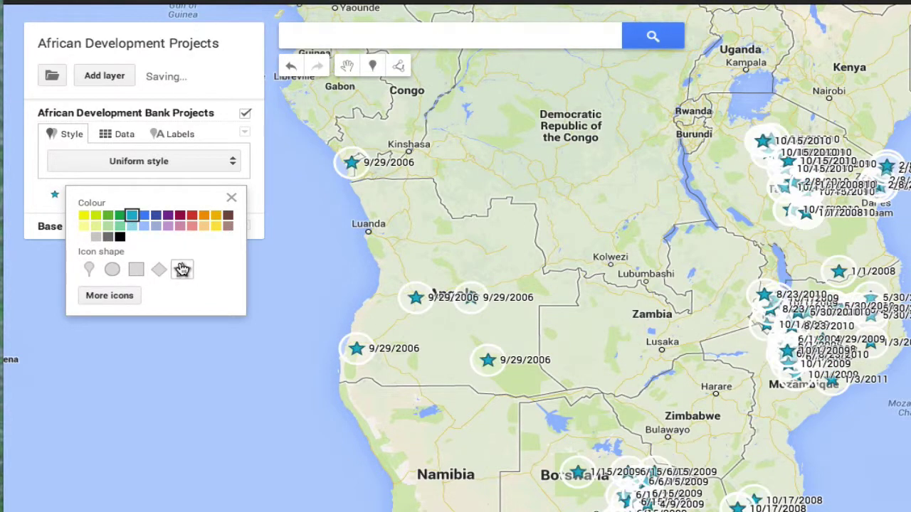
left_click(89, 269)
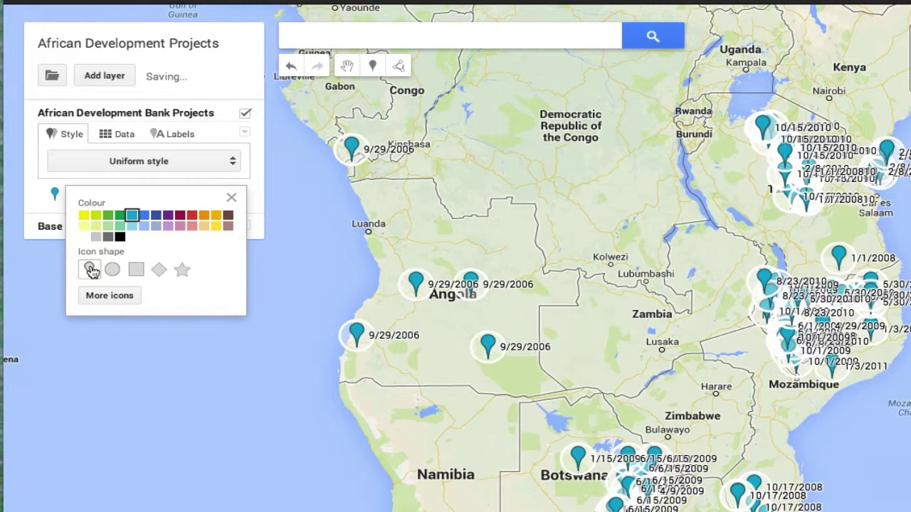
left_click(150, 161)
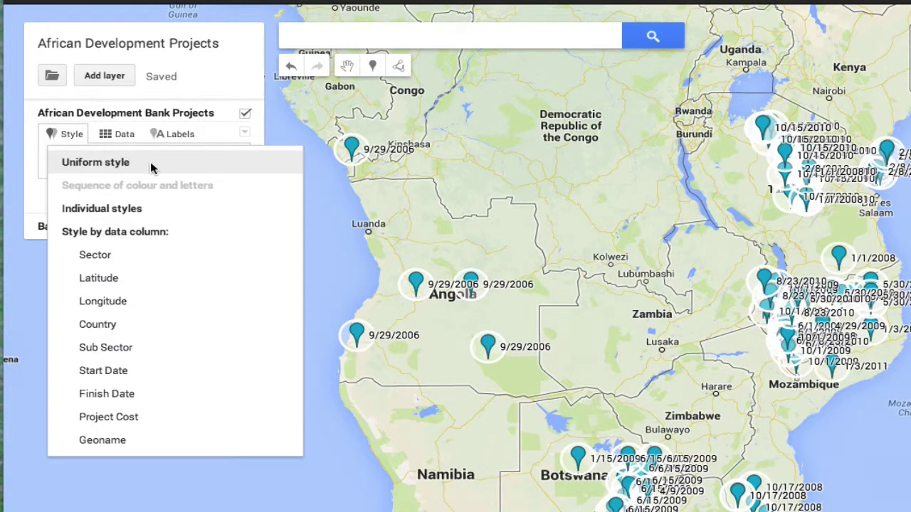
Switch to Individual styles and colour the Botswana Multi-Sector project marker orange
left_click(124, 209)
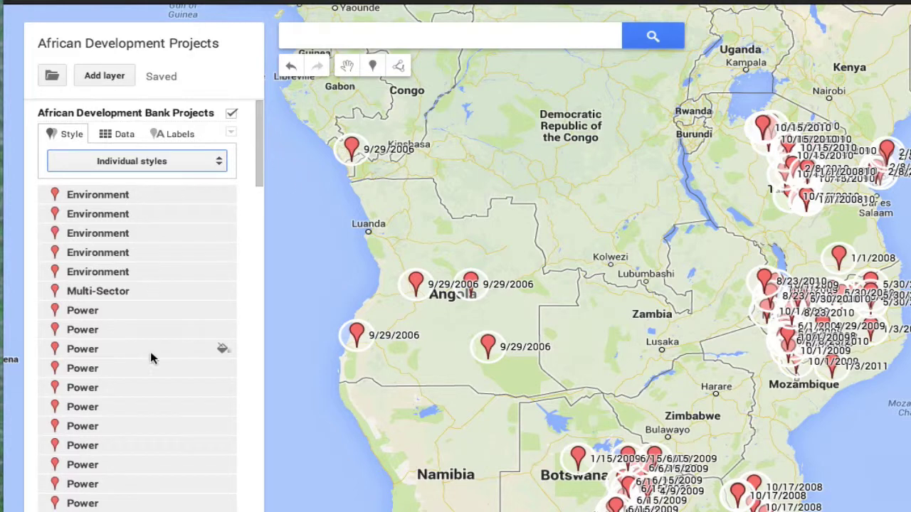
left_click(223, 291)
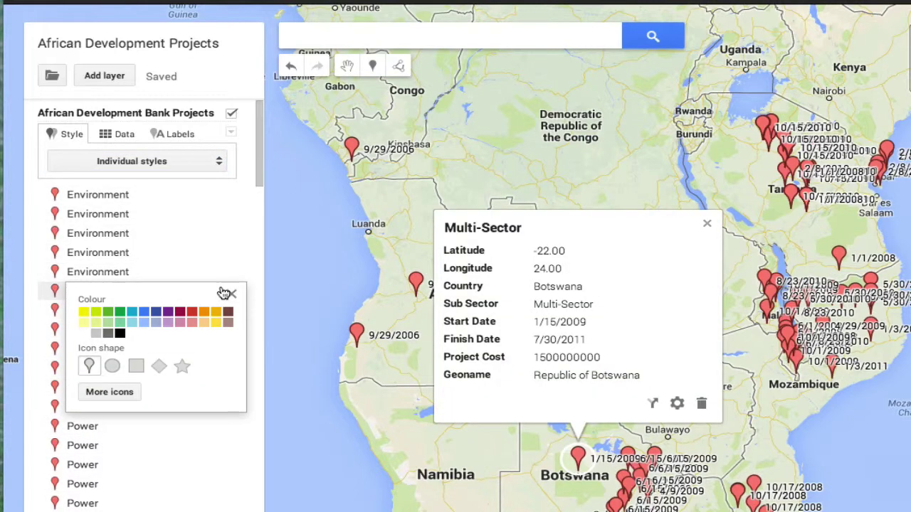
left_click(215, 311)
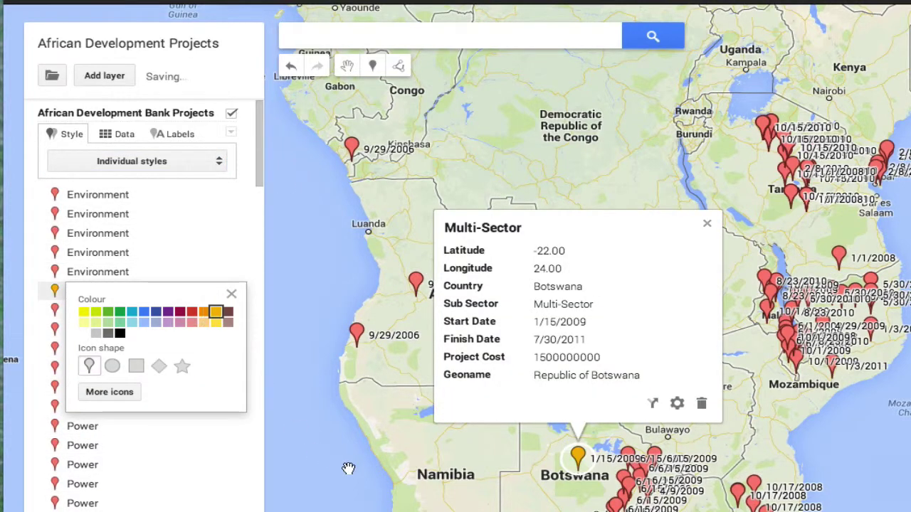
left_click(385, 466)
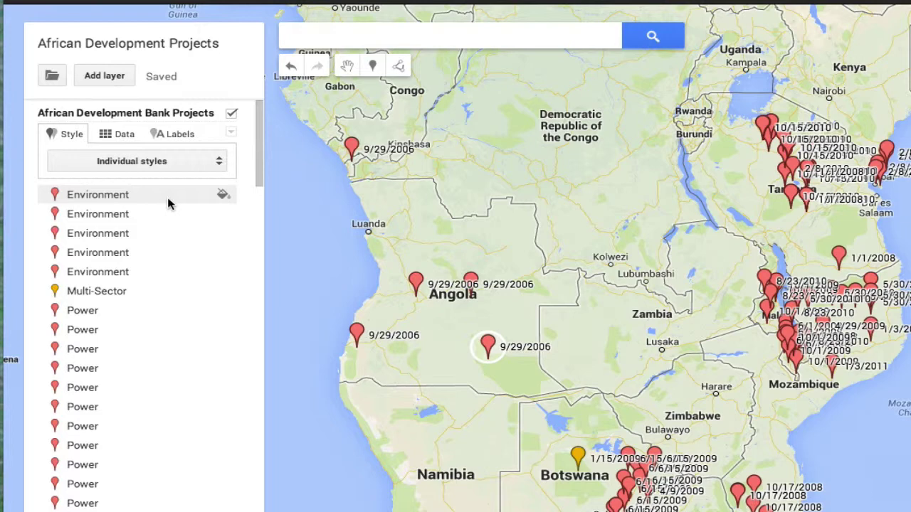
left_click(171, 162)
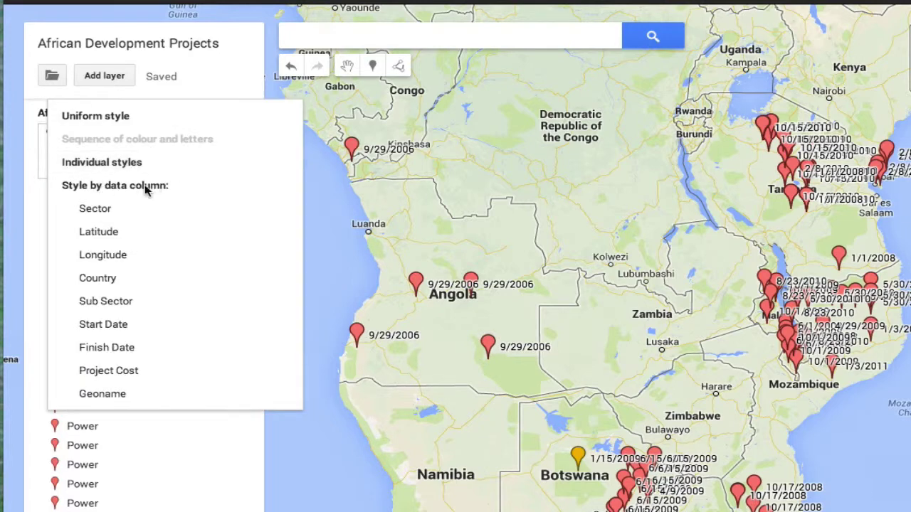
Style the markers by Start Date grouped into ranges, after trying Sector and Sub Sector
left_click(117, 215)
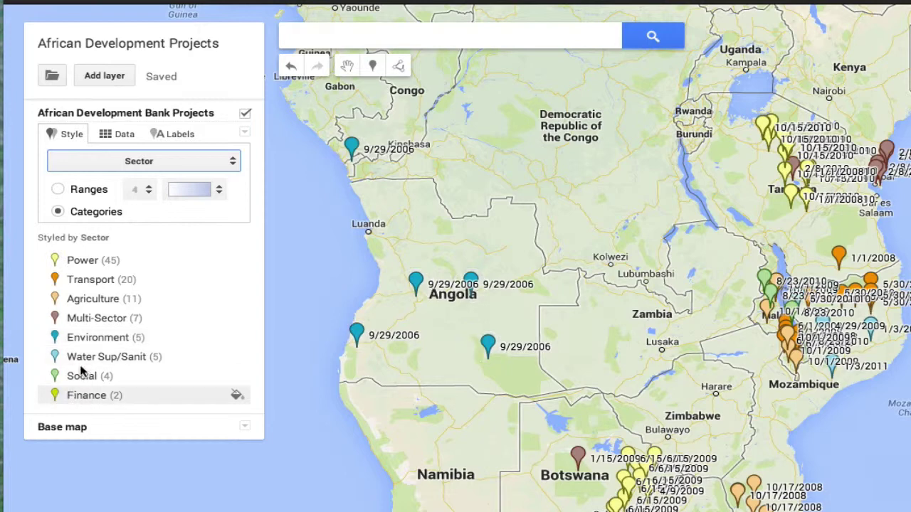
left_click(128, 168)
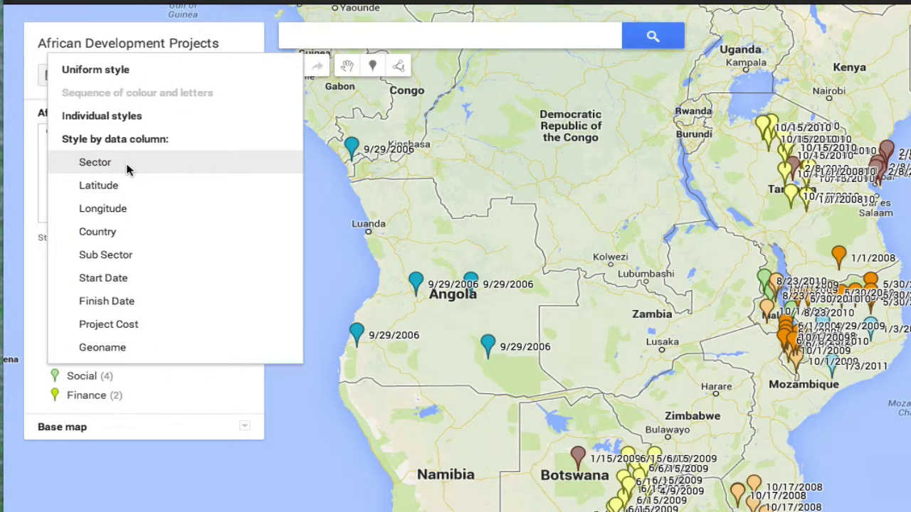
left_click(121, 279)
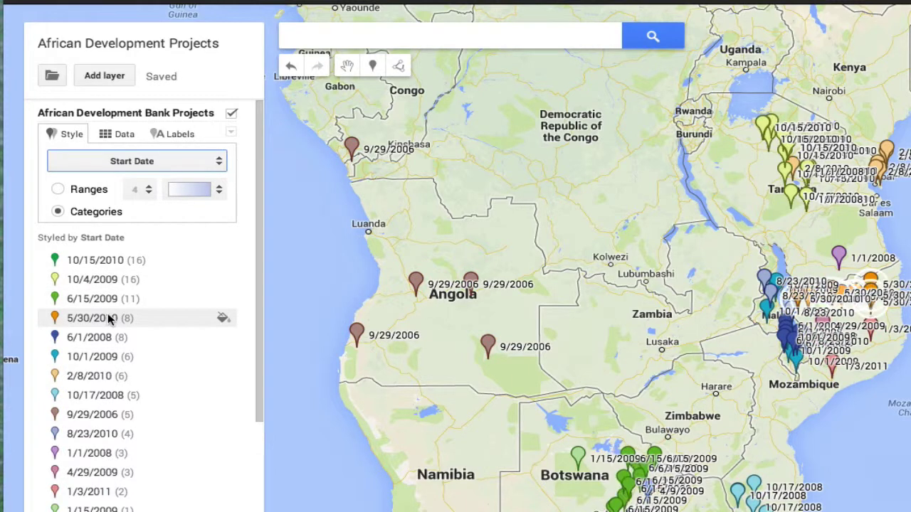
scroll(153, 360, "down", 3)
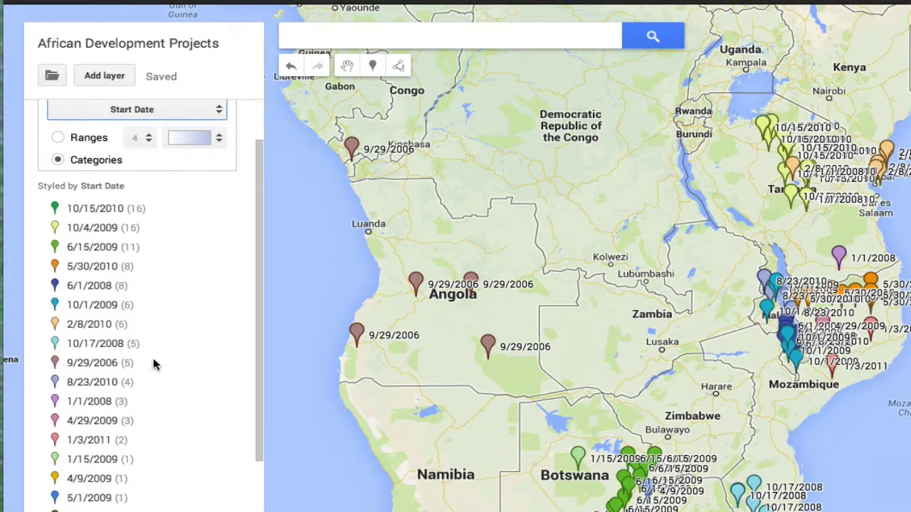
scroll(153, 362, "up", 3)
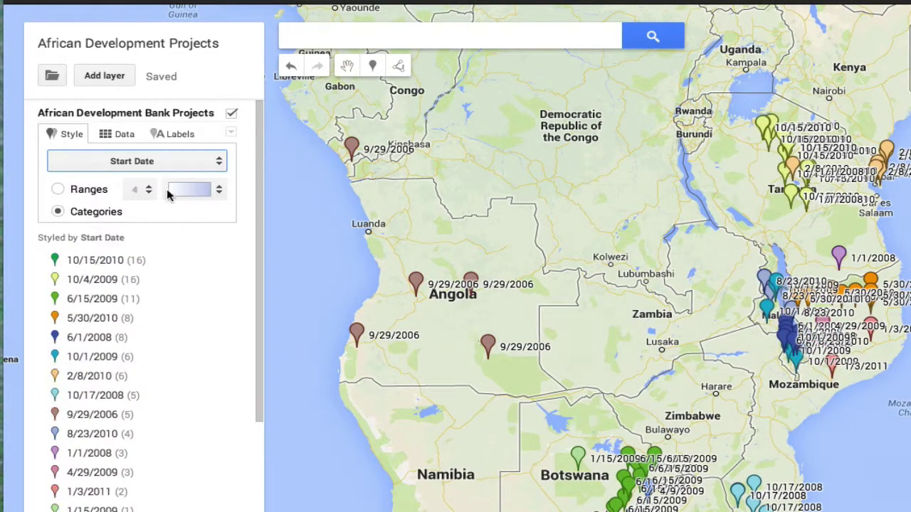
left_click(163, 159)
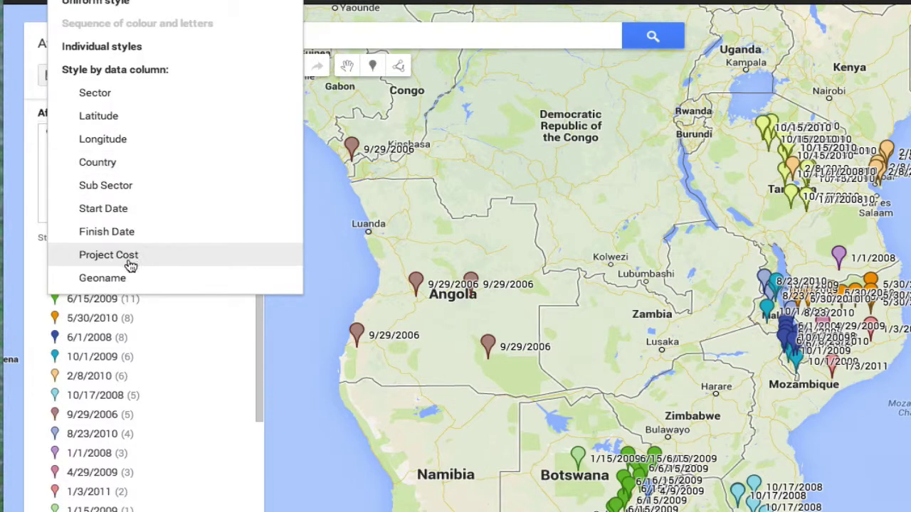
left_click(128, 186)
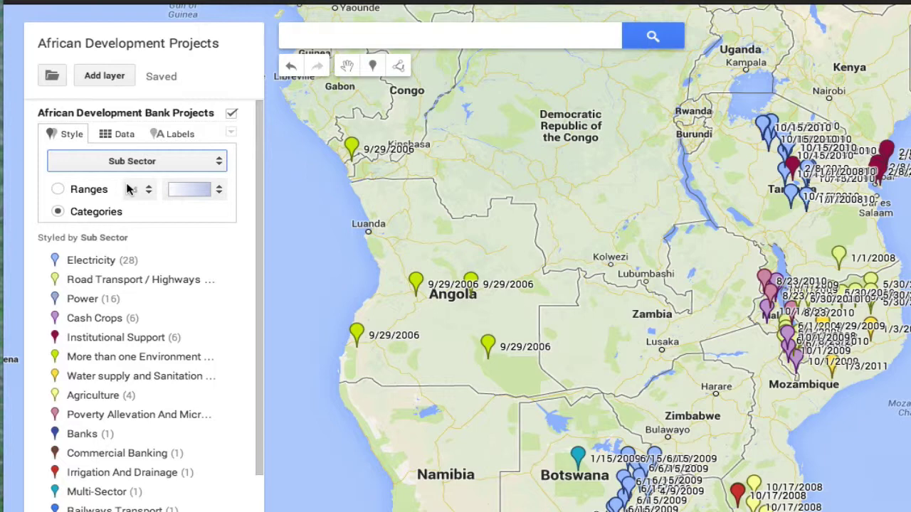
left_click(130, 163)
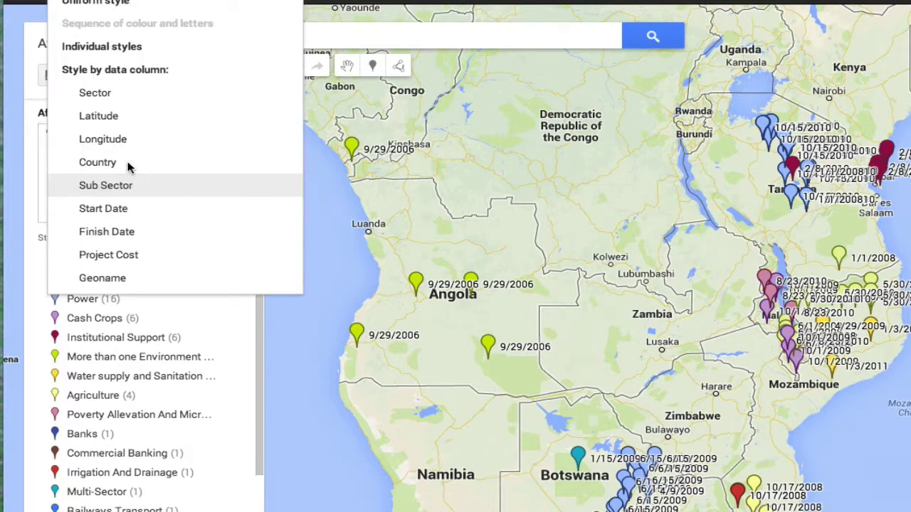
left_click(125, 212)
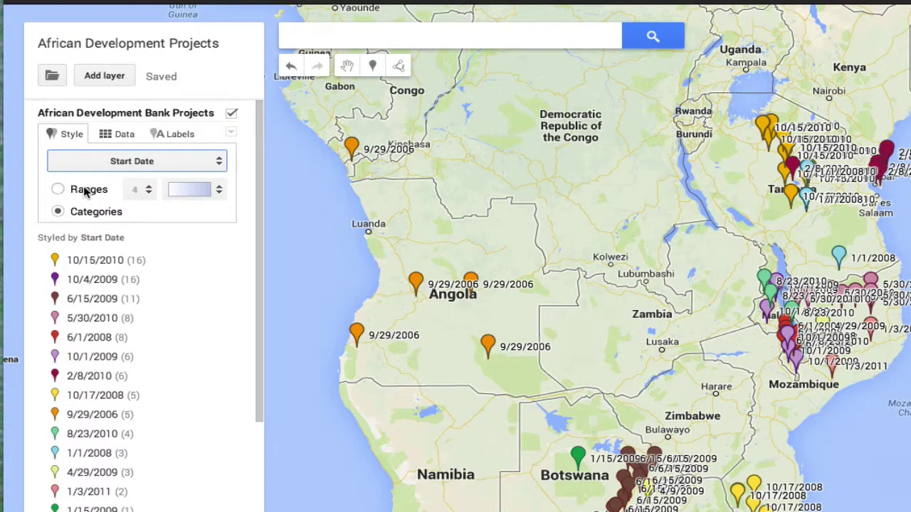
left_click(57, 189)
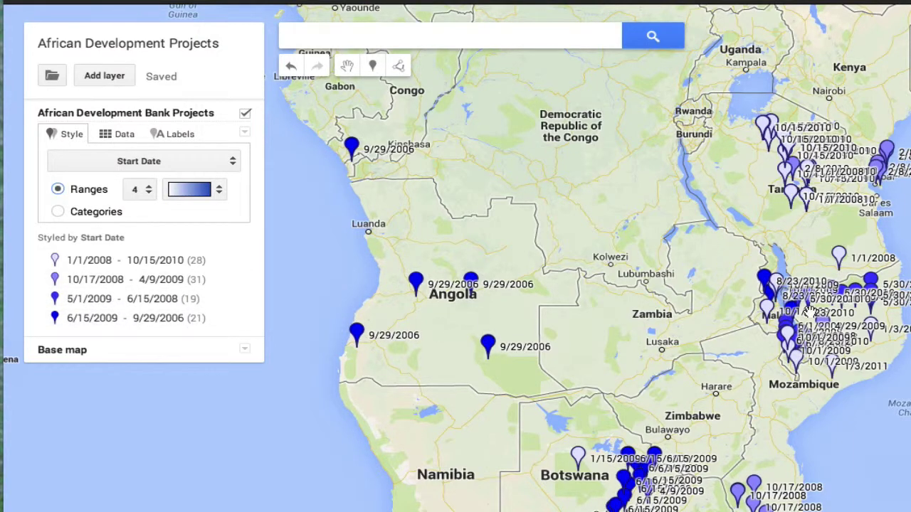
Cut the Start Date styling from 5 to 3 ranges and apply the red gradient
left_click(146, 192)
left_click(147, 216)
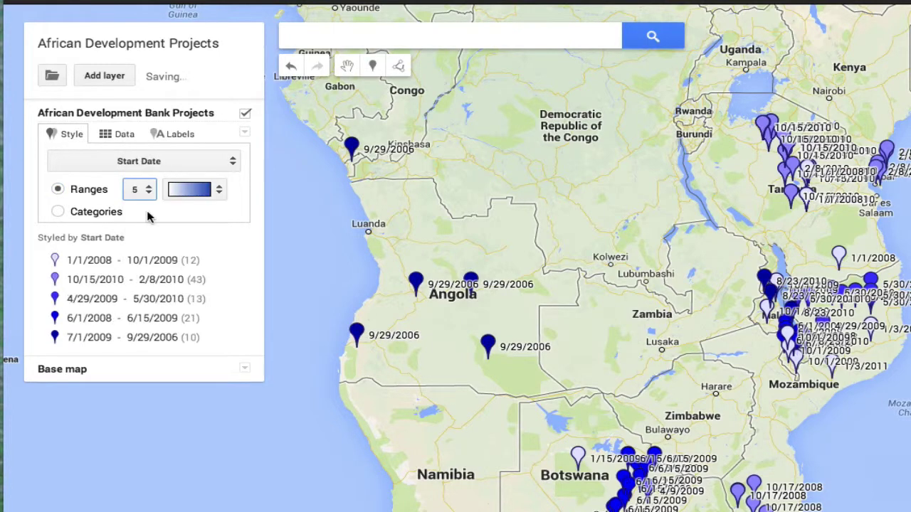
left_click(150, 189)
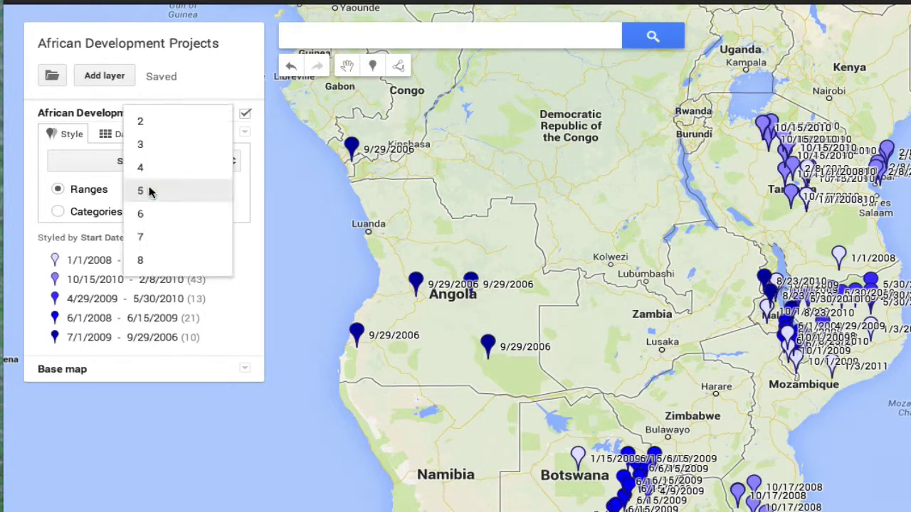
left_click(152, 147)
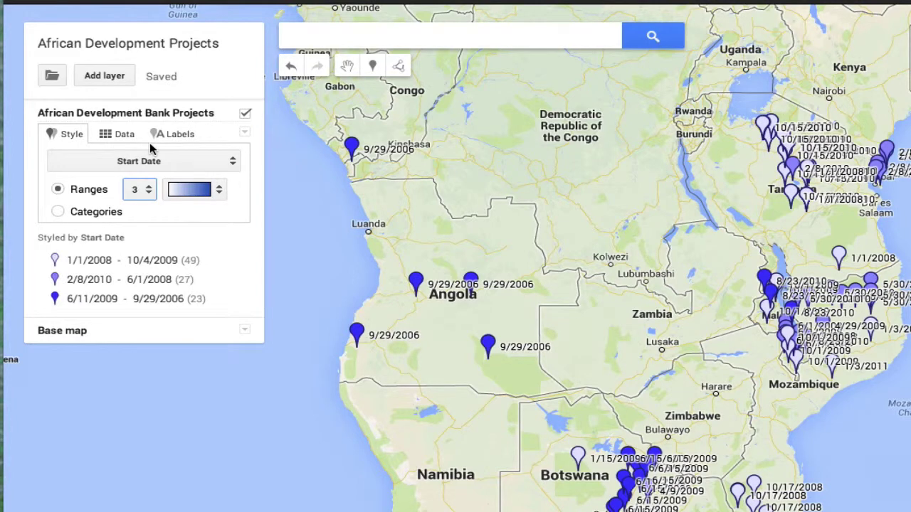
left_click(220, 189)
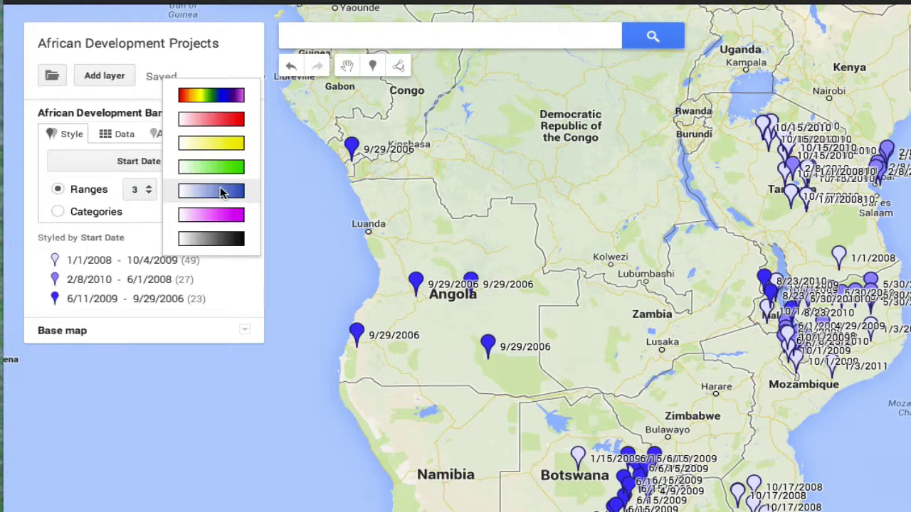
left_click(224, 120)
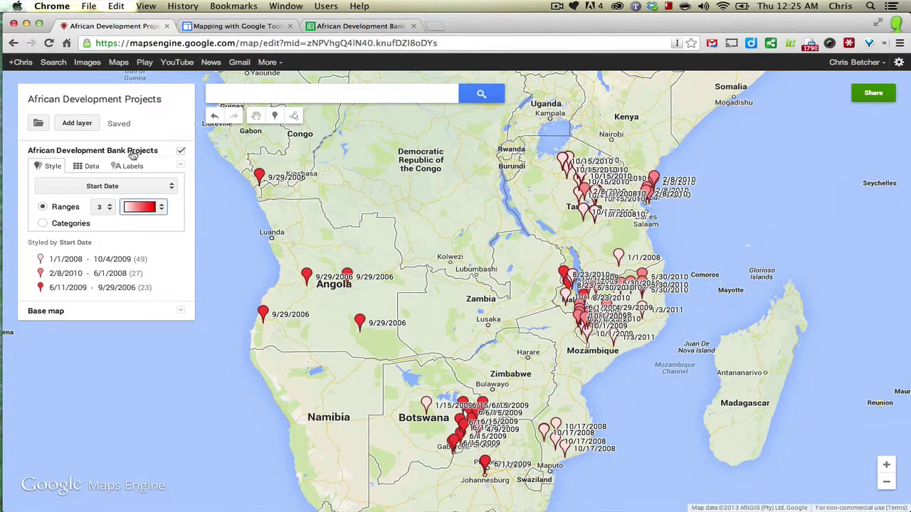
left_click(350, 29)
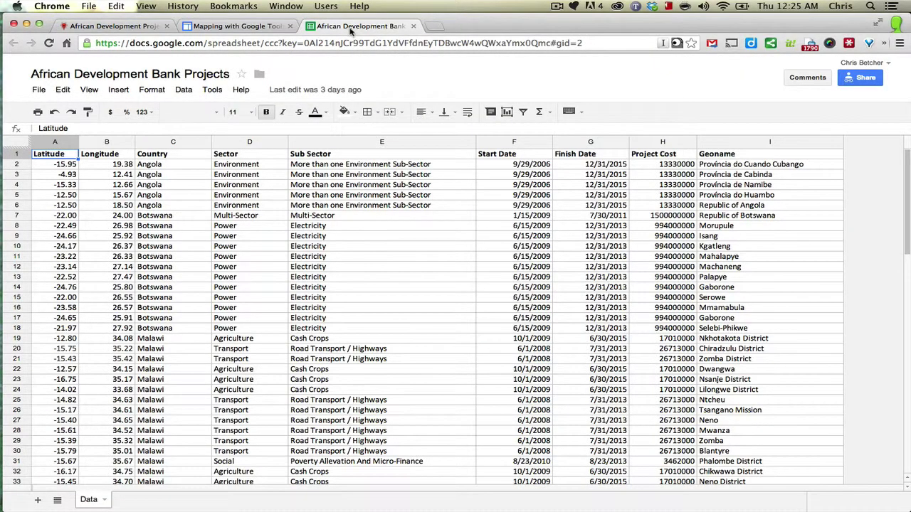
left_click(130, 27)
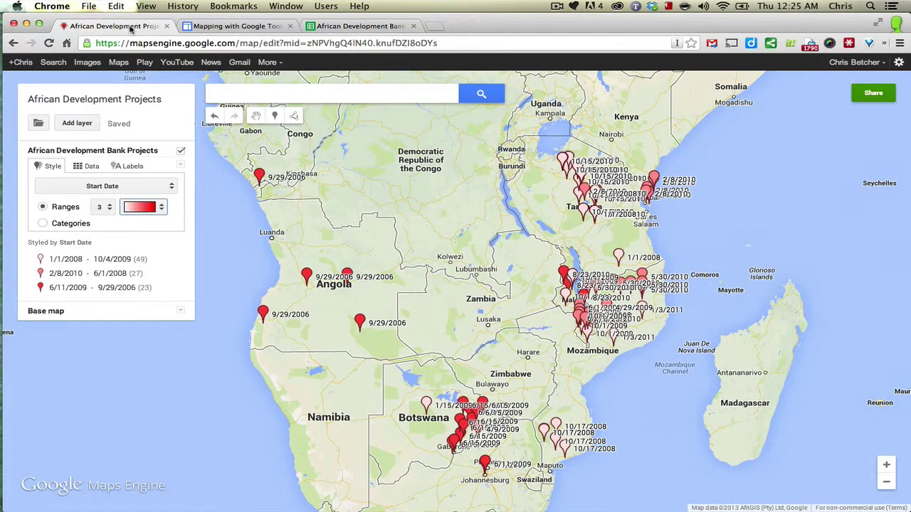